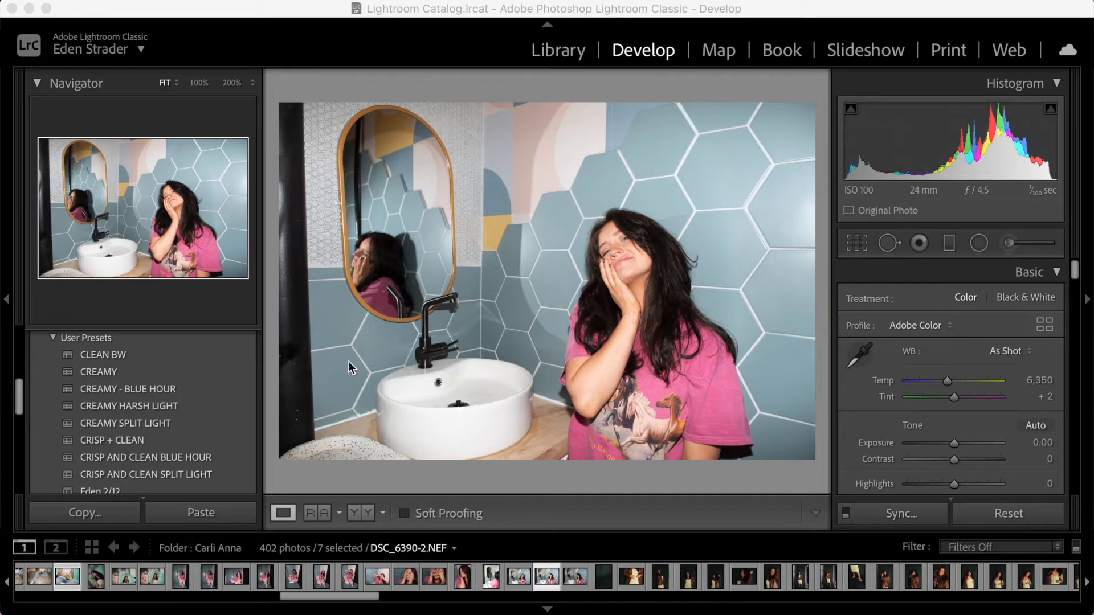
Step: Apply the CREAMY preset to the bathroom portrait and set its white balance to Temp 5,971 and Tint +7
{"action": "left_click", "coordinate": [195, 372]}
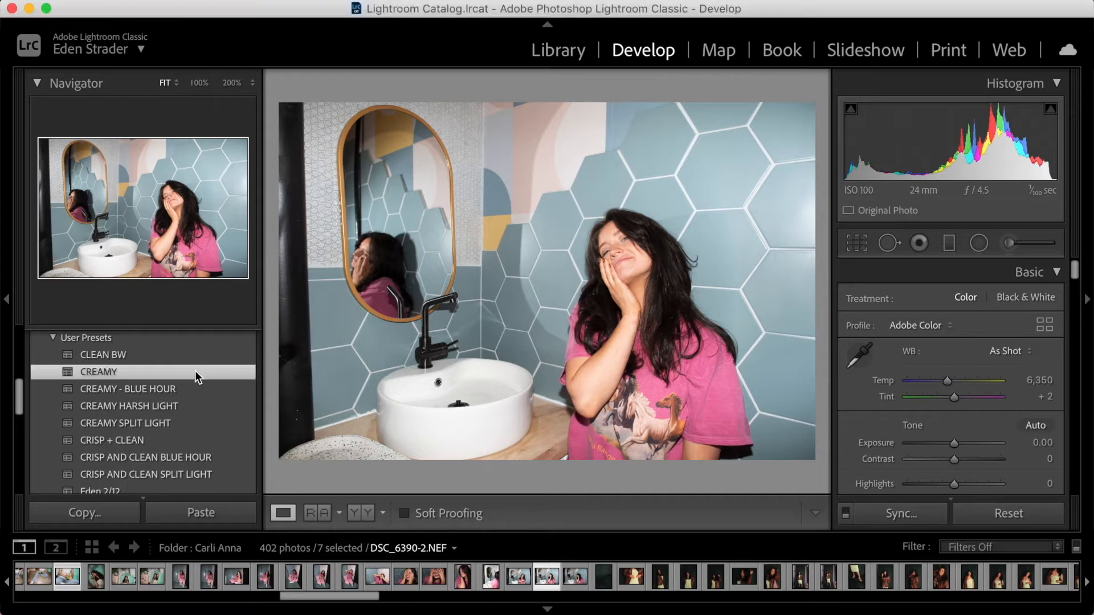
{"action": "left_click", "coordinate": [134, 376]}
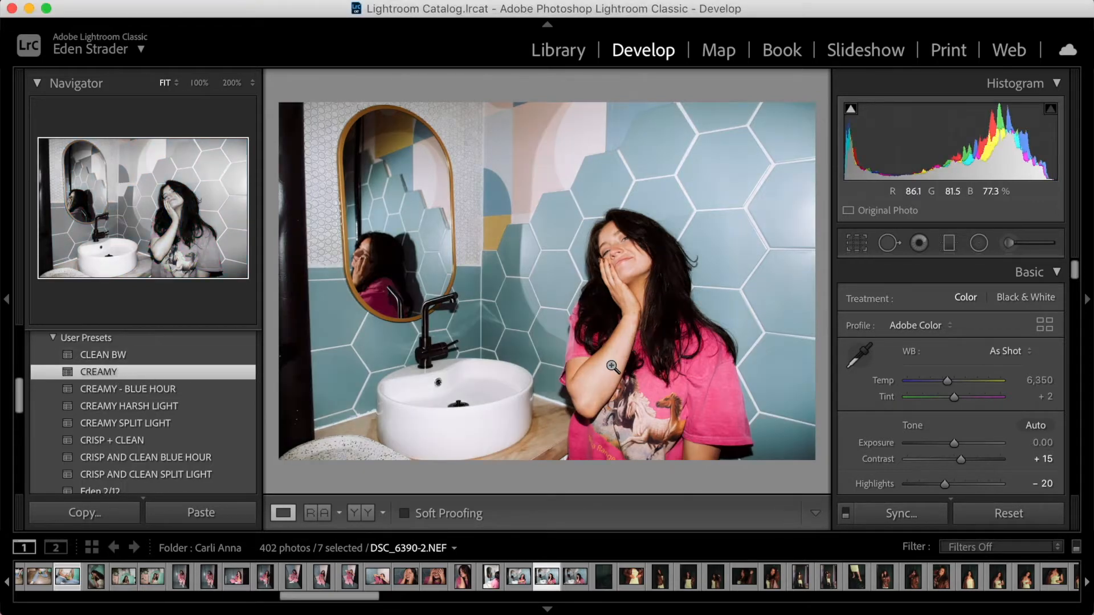
{"action": "left_click_drag", "start_coordinate": [951, 382], "coordinate": [952, 396]}
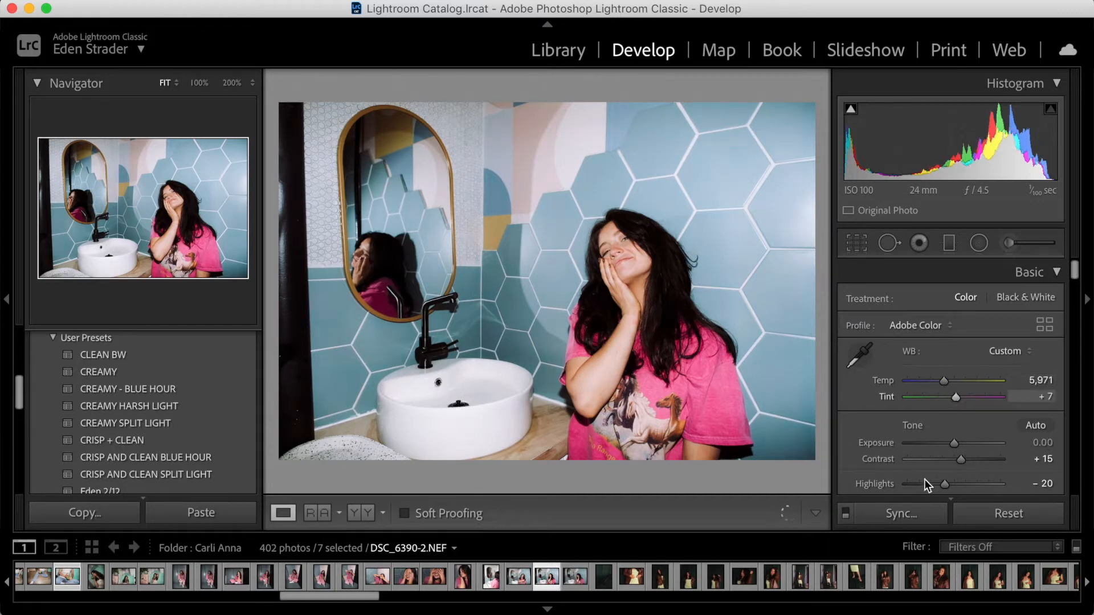
Step: Reduce the bathroom portrait's Highlights and brighten its overall tone slightly
{"action": "left_click_drag", "start_coordinate": [927, 482], "coordinate": [935, 483]}
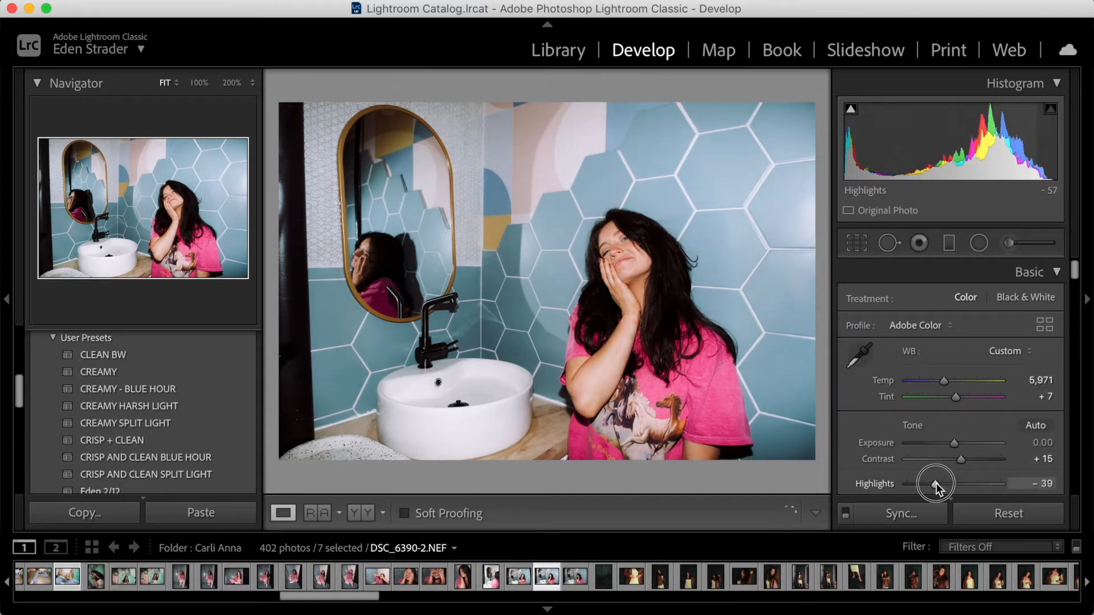
{"action": "key", "text": "Up"}
{"action": "key", "text": "Up"}
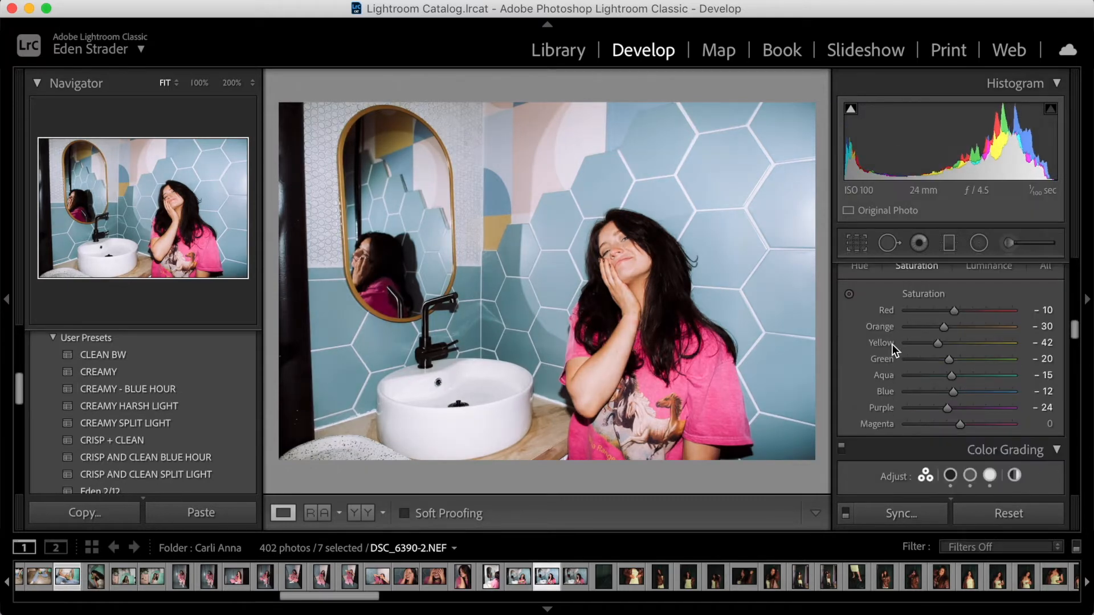
Step: Reset the Yellow, Purple, Blue and Aqua saturation of the bathroom portrait to 0
{"action": "double_click", "coordinate": [891, 341]}
{"action": "double_click", "coordinate": [883, 411]}
{"action": "double_click", "coordinate": [882, 394]}
{"action": "double_click", "coordinate": [885, 376]}
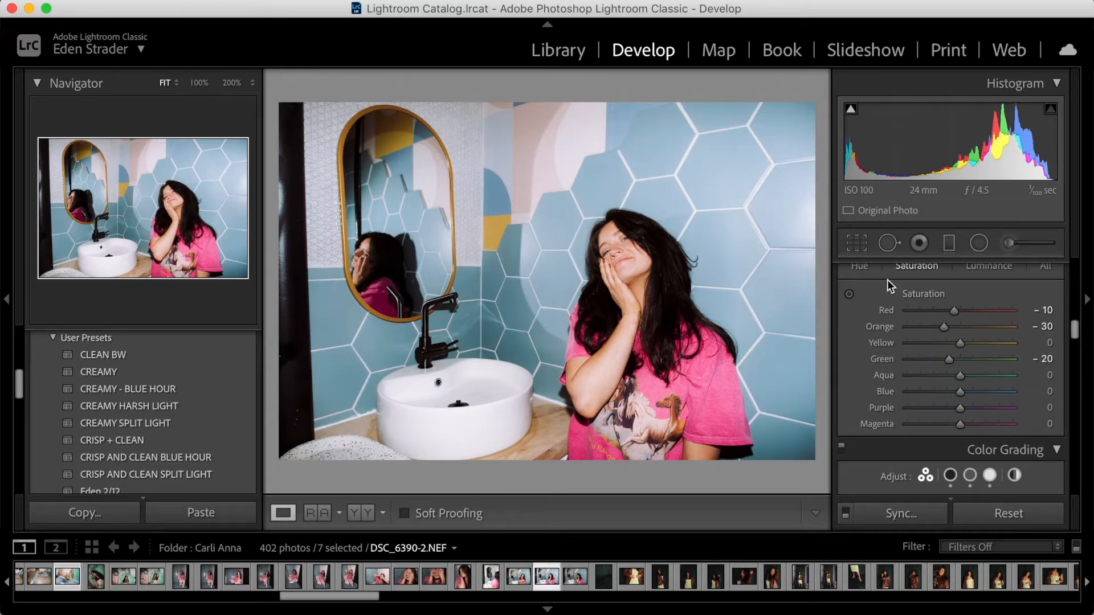
Step: Set the Orange saturation to -25 and compare the bathroom portrait with its unedited version
{"action": "key", "text": "Up"}
{"action": "key", "text": "backslash"}
{"action": "key", "text": "backslash"}
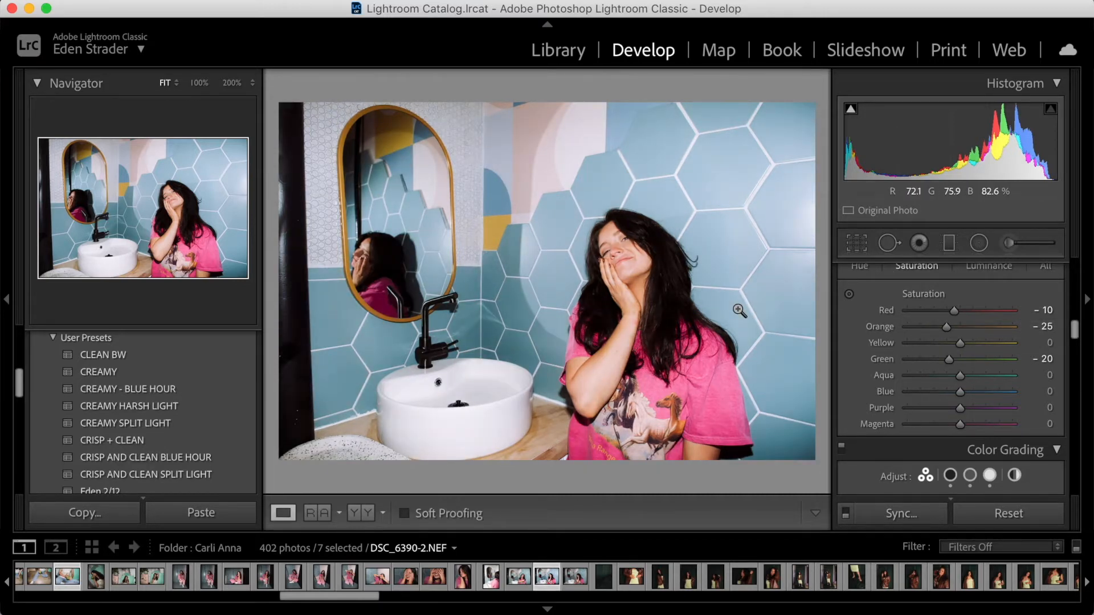
Step: Apply the CREAMY preset to the green-backdrop photo DSC_6527-2.NEF and raise its Exposure to +1.00
{"action": "key", "text": "Right"}
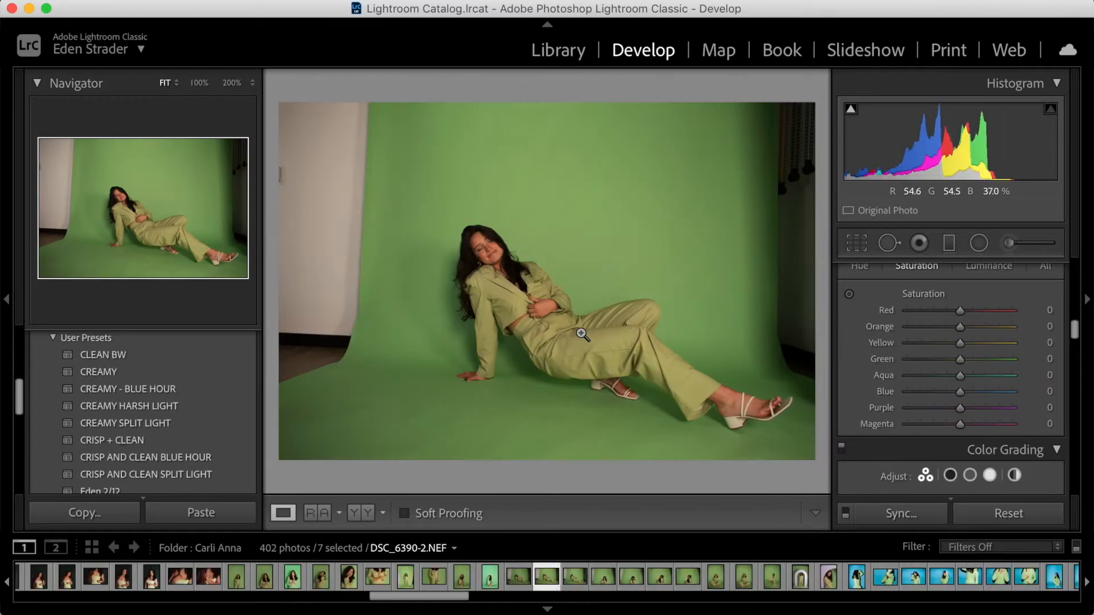
{"action": "left_click", "coordinate": [242, 374]}
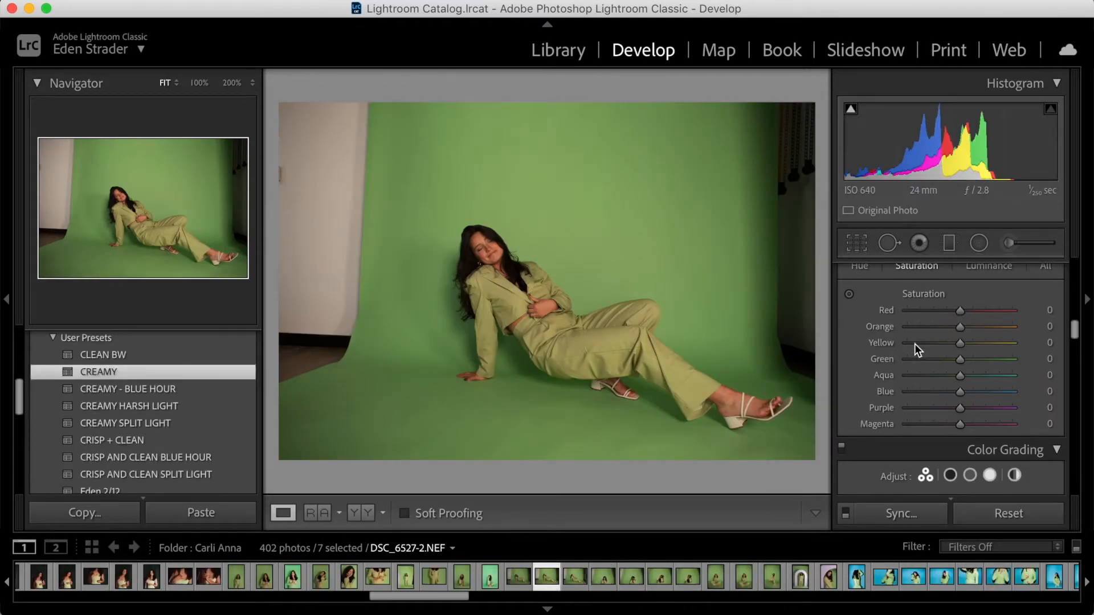
{"action": "scroll", "coordinate": [932, 327], "scroll_direction": "up", "scroll_amount": 10}
{"action": "scroll", "coordinate": [948, 438], "scroll_direction": "down", "scroll_amount": 1}
{"action": "scroll", "coordinate": [948, 439], "scroll_direction": "down", "scroll_amount": 1}
{"action": "key", "text": "Up"}
{"action": "key", "text": "Up"}
{"action": "key", "text": "Up"}
{"action": "key", "text": "Up"}
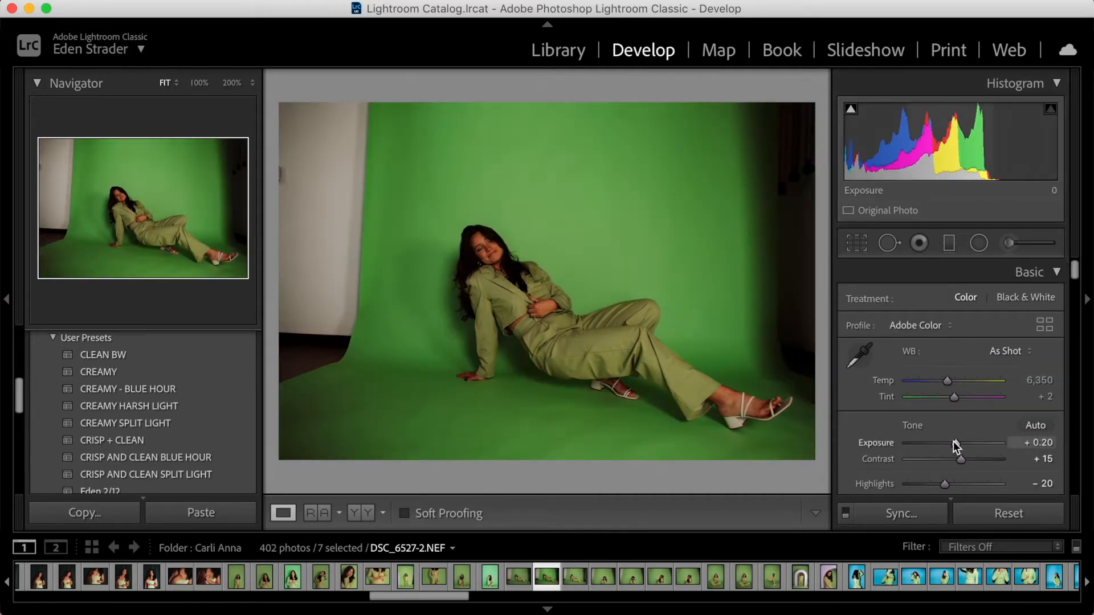
{"action": "key", "text": "Up"}
{"action": "key", "text": "Up"}
{"action": "key", "text": "Up"}
{"action": "key", "text": "Up"}
{"action": "key", "text": "Up"}
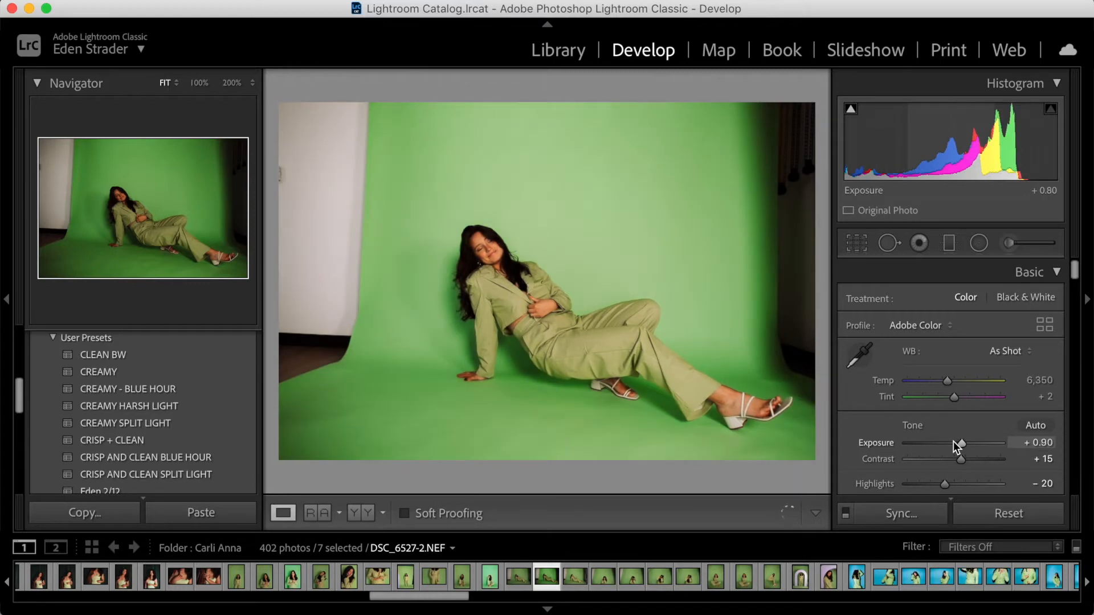
{"action": "key", "text": "Up"}
Step: Set the green-backdrop photo's white balance to Temp 5,450 and Tint +7
{"action": "left_click", "coordinate": [946, 383]}
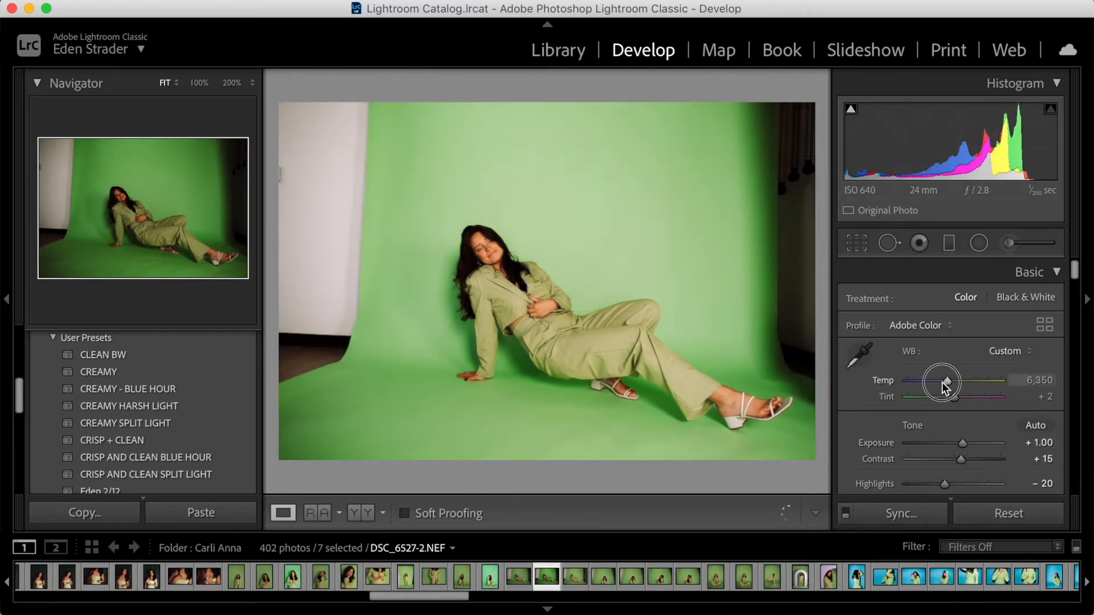
{"action": "left_click_drag", "start_coordinate": [943, 382], "coordinate": [943, 383]}
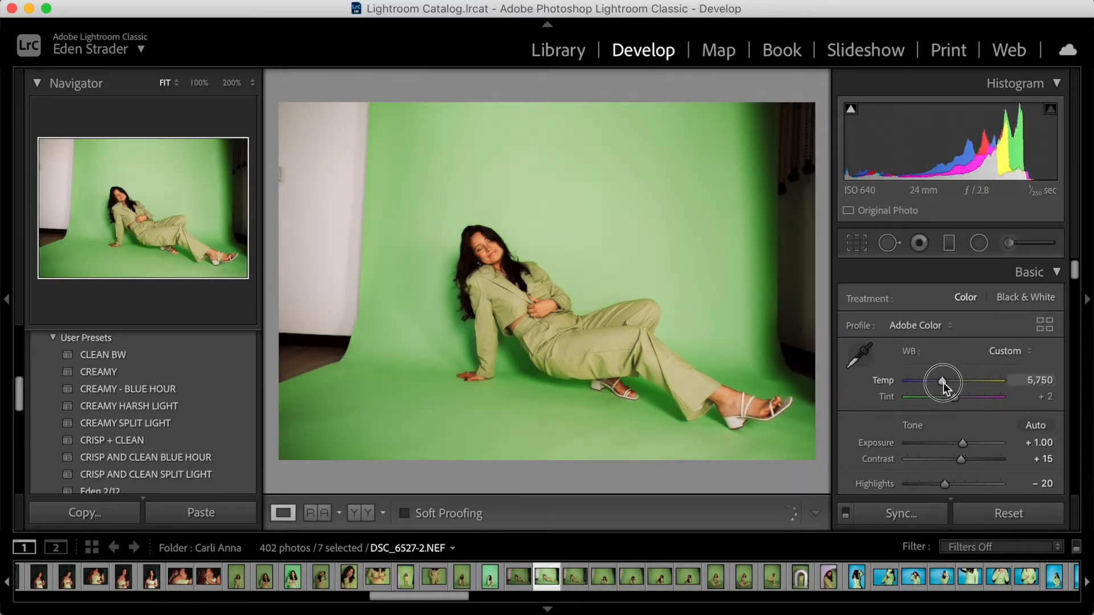
{"action": "key", "text": "Down"}
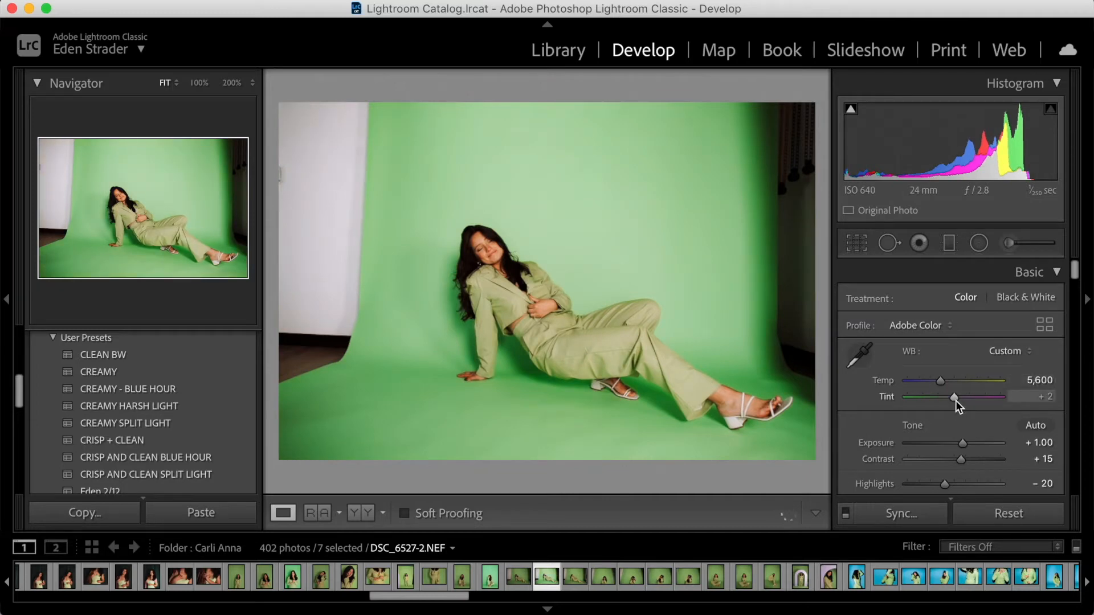
{"action": "key", "text": "Up"}
{"action": "key", "text": "Down"}
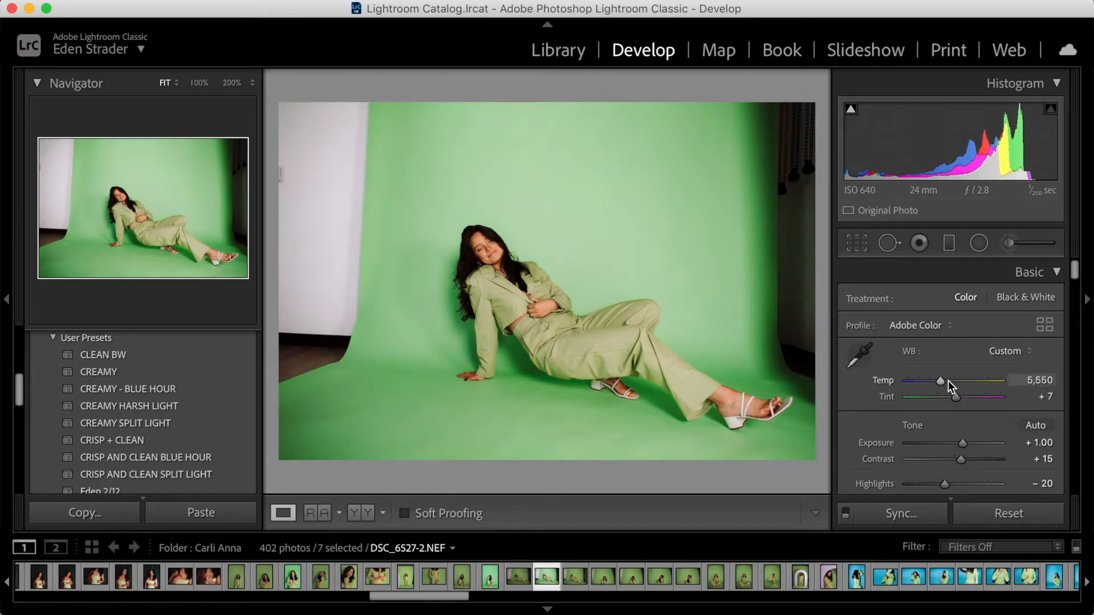
{"action": "key", "text": "Down"}
{"action": "key", "text": "Down"}
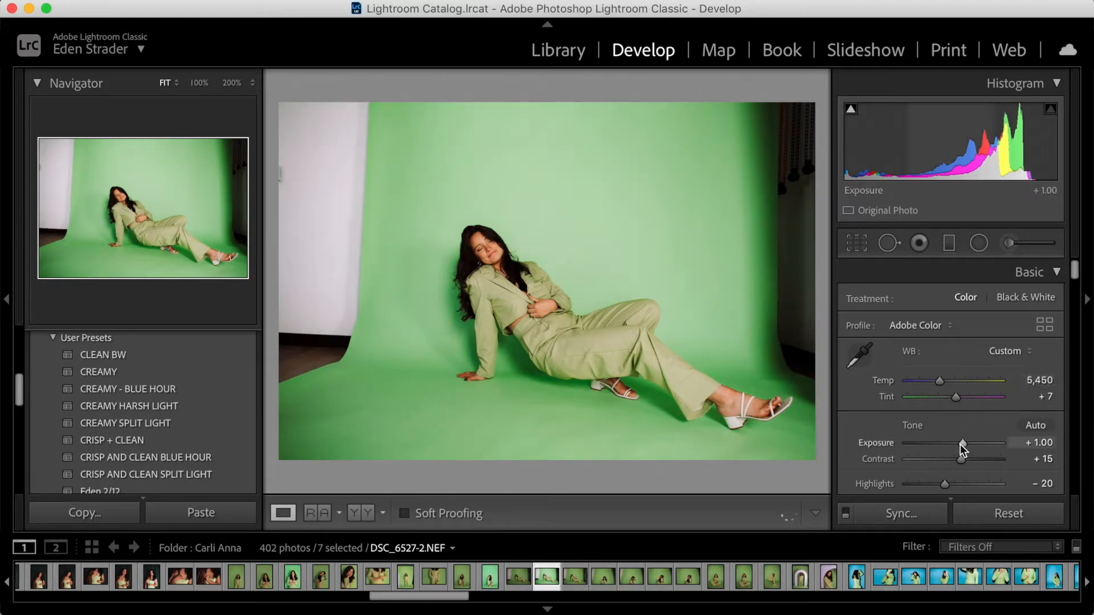
Step: Reset the Yellow and Green saturation, and set the luminance of Green to -15 and Yellow to -8
{"action": "key", "text": "super+3"}
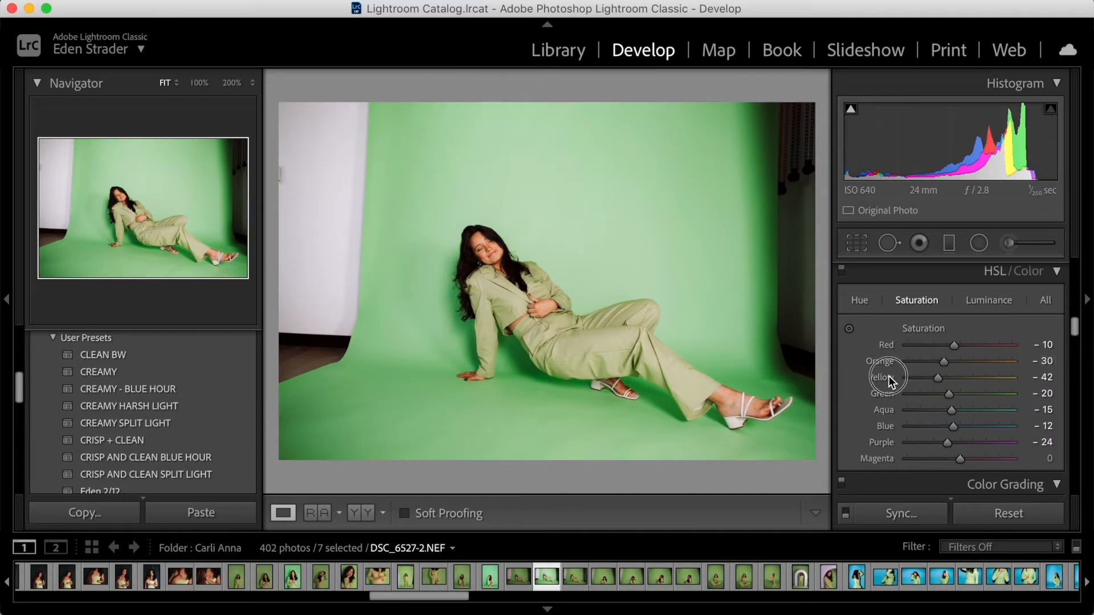
{"action": "double_click", "coordinate": [879, 393]}
{"action": "left_click", "coordinate": [991, 301]}
{"action": "mouse_move", "coordinate": [961, 393]}
{"action": "left_mouse_down"}
{"action": "mouse_move", "coordinate": [948, 393]}
{"action": "mouse_move", "coordinate": [957, 379]}
{"action": "left_mouse_up"}
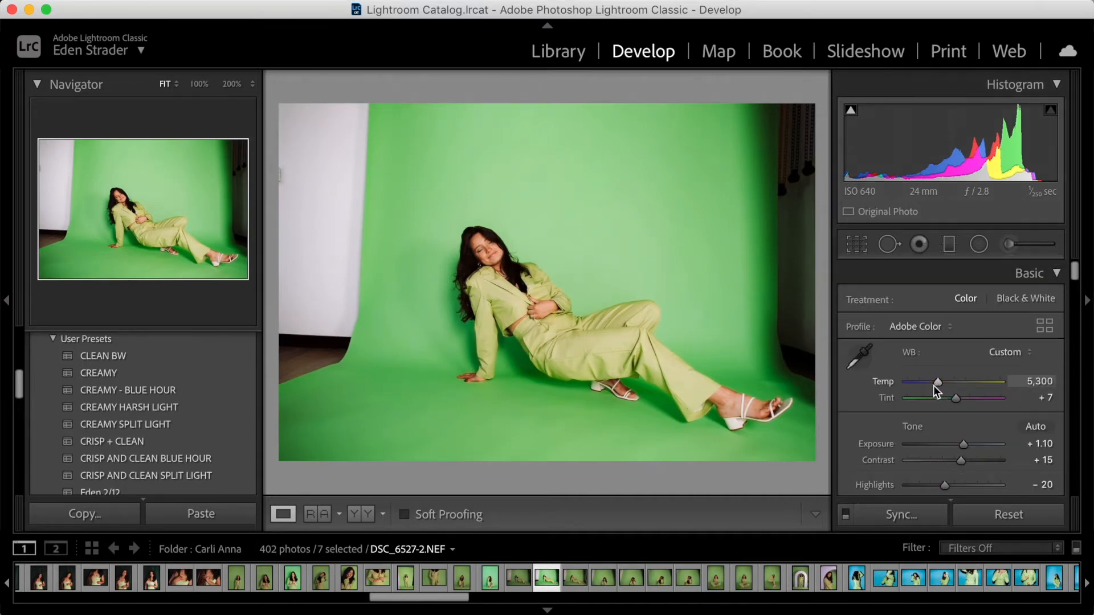
Step: Set the Exposure to +1.20 and the Aqua luminance to -10, comparing the green-backdrop photo with its unedited version
{"action": "scroll", "coordinate": [977, 445], "scroll_direction": "up", "scroll_amount": 1}
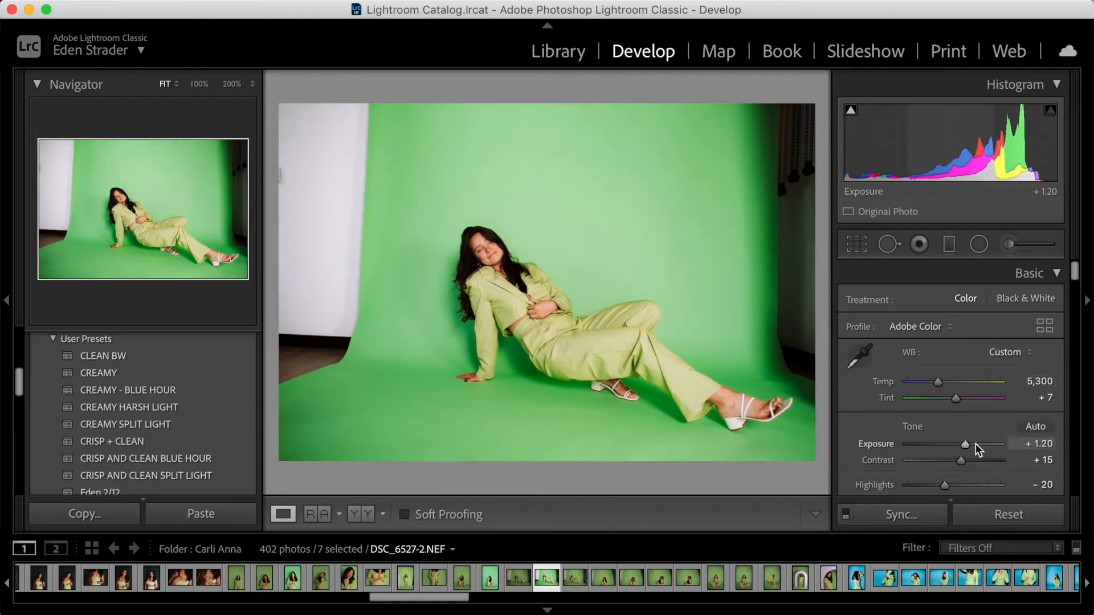
{"action": "scroll", "coordinate": [975, 444], "scroll_direction": "down", "scroll_amount": 10}
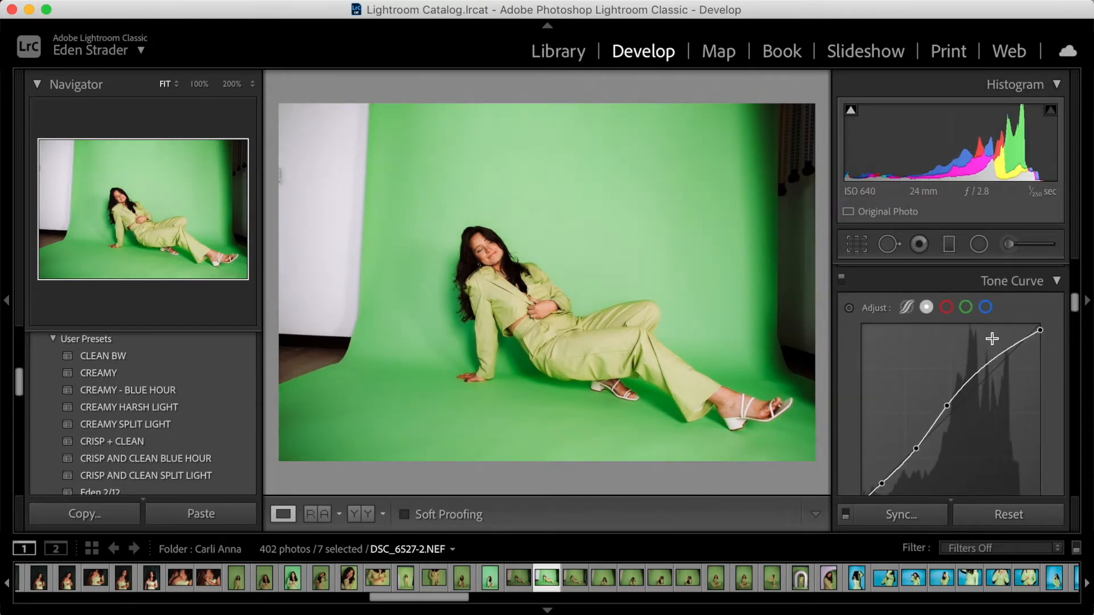
{"action": "scroll", "coordinate": [992, 339], "scroll_direction": "down", "scroll_amount": 6}
{"action": "scroll", "coordinate": [955, 422], "scroll_direction": "down", "scroll_amount": 2}
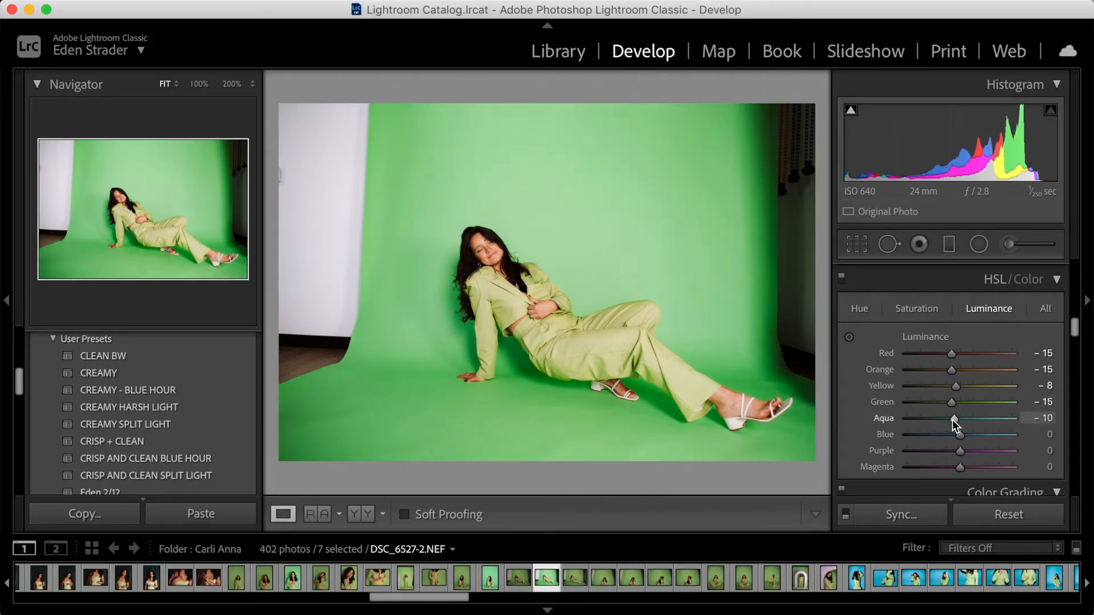
{"action": "key", "text": "backslash"}
{"action": "key", "text": "backslash"}
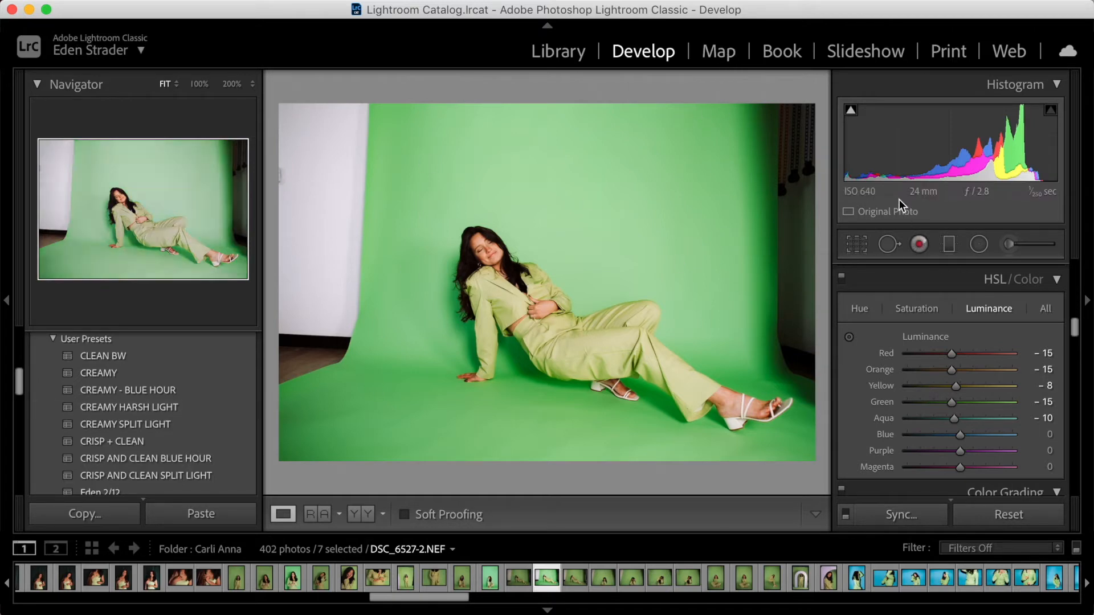
Step: Apply the CREAMY HARSH LIGHT preset to the chain-link fence photo DSC_6789-2.NEF and raise its Exposure to +0.90
{"action": "scroll", "coordinate": [960, 403], "scroll_direction": "down", "scroll_amount": 1}
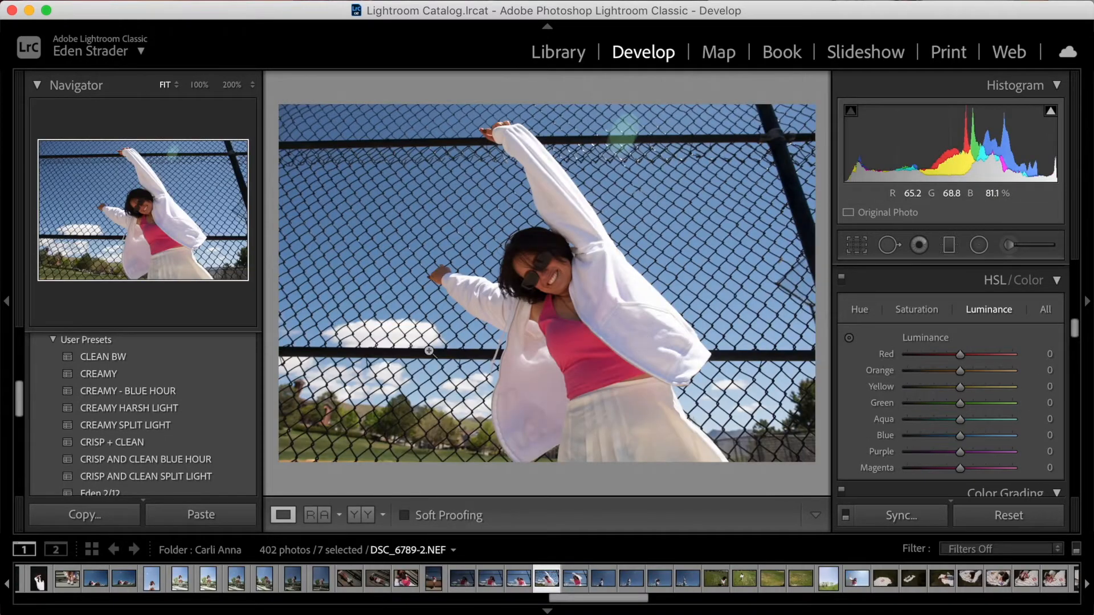
{"action": "left_click", "coordinate": [242, 409]}
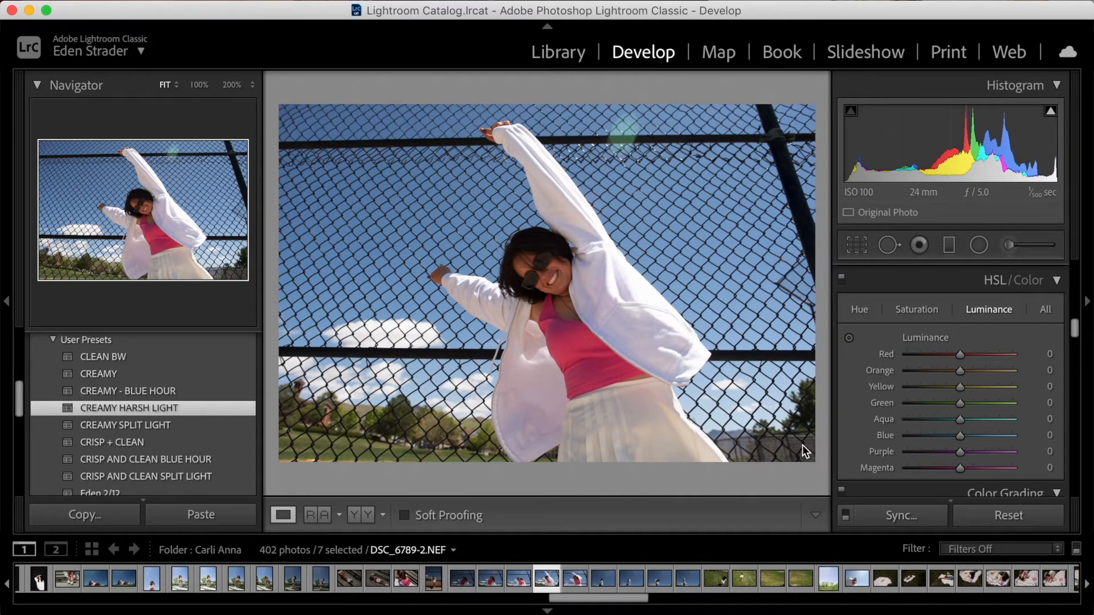
{"action": "scroll", "coordinate": [898, 386], "scroll_direction": "up", "scroll_amount": 10}
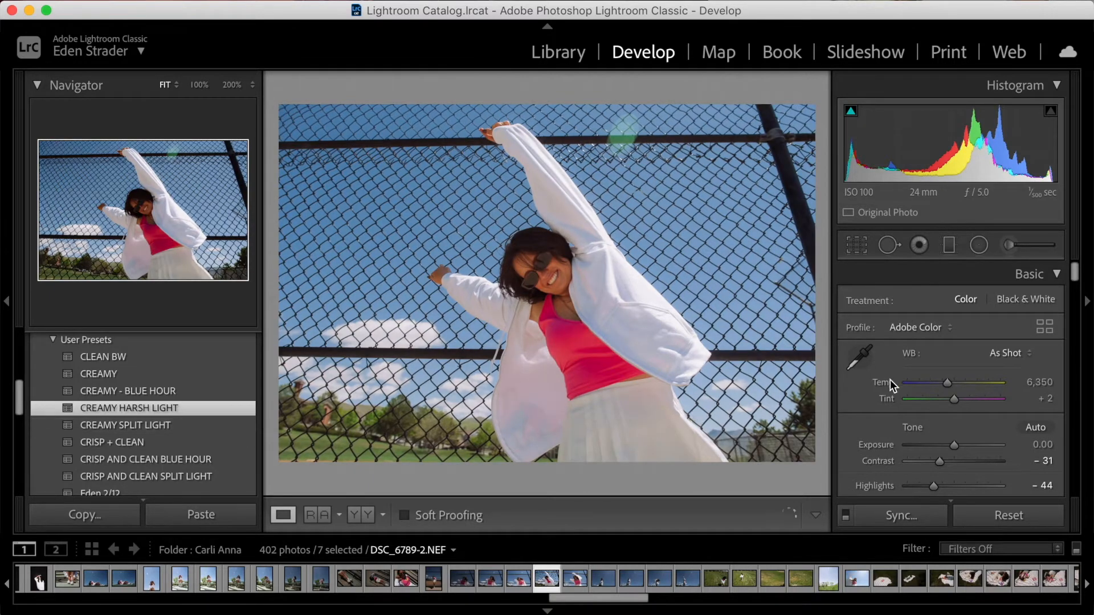
{"action": "left_click_drag", "start_coordinate": [955, 445], "coordinate": [963, 446]}
Step: Reset the Green, Blue and Aqua saturation of the fence photo to 0
{"action": "scroll", "coordinate": [963, 446], "scroll_direction": "down", "scroll_amount": 10}
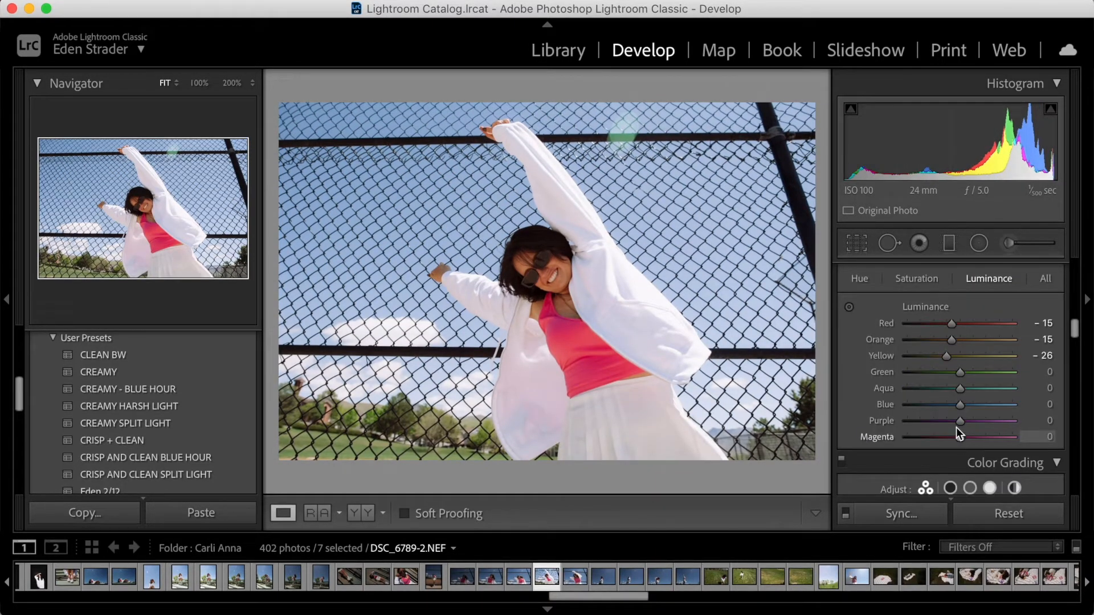
{"action": "left_click", "coordinate": [918, 279]}
{"action": "double_click", "coordinate": [885, 374]}
{"action": "double_click", "coordinate": [883, 404]}
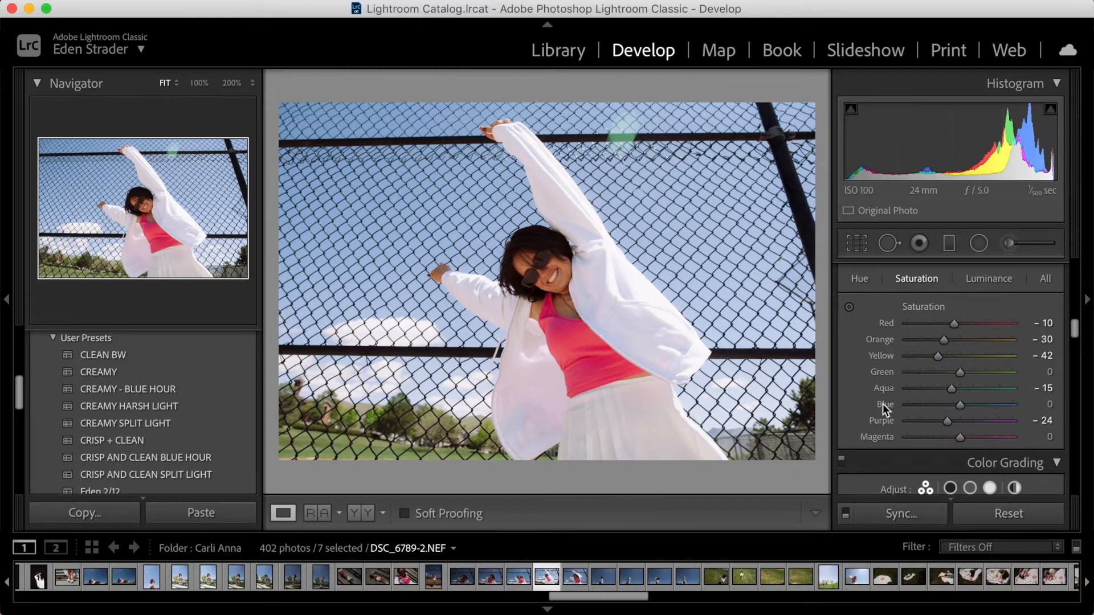
{"action": "double_click", "coordinate": [884, 393]}
Step: Reset the fence photo's Orange luminance to 0 and lower its Blue luminance to -10
{"action": "scroll", "coordinate": [900, 365], "scroll_direction": "up", "scroll_amount": 2}
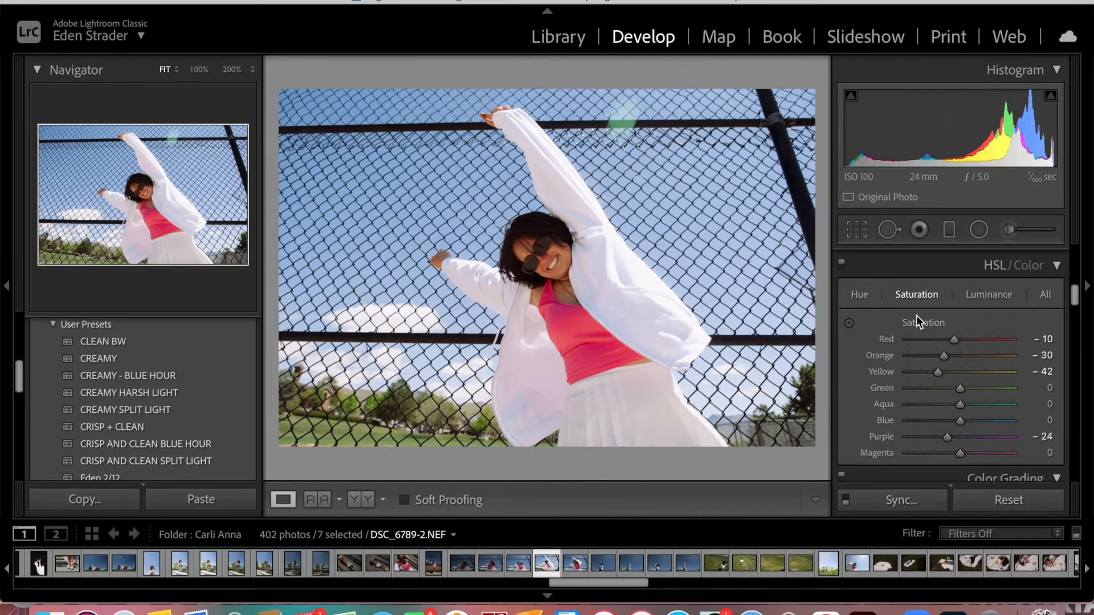
{"action": "left_click", "coordinate": [989, 295]}
{"action": "double_click", "coordinate": [881, 353]}
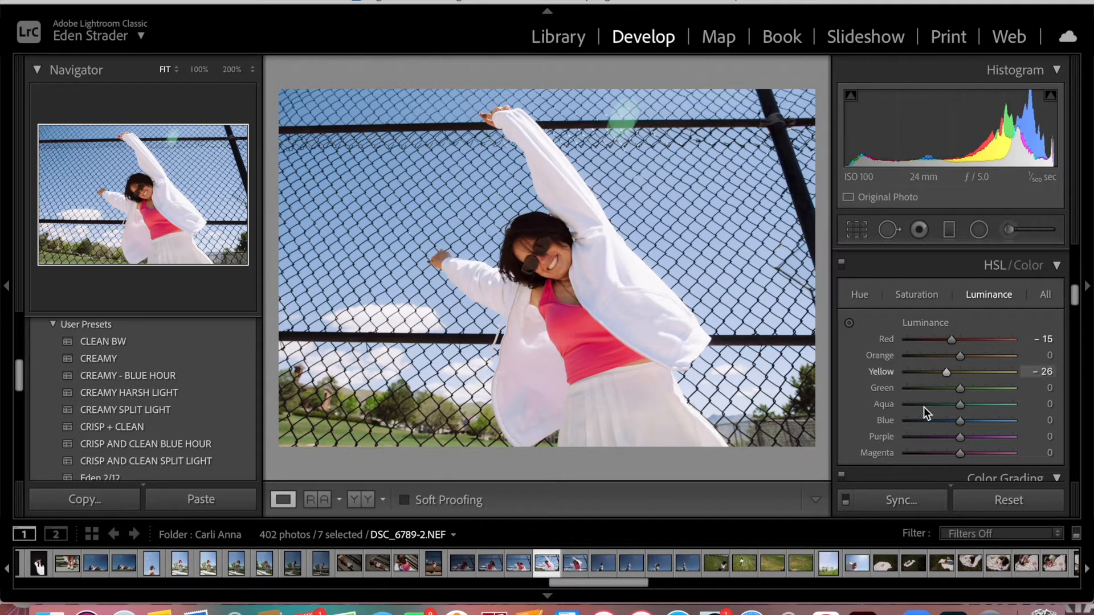
{"action": "left_click", "coordinate": [944, 418]}
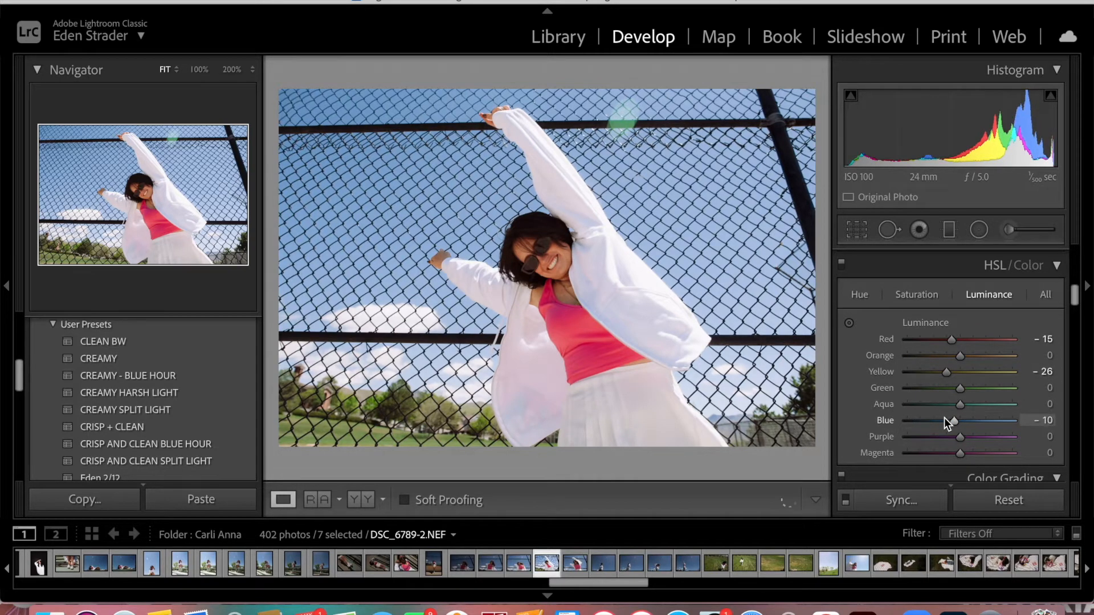
Step: Set the Yellow saturation to -17 and compare the fence photo with its unedited version
{"action": "scroll", "coordinate": [945, 418], "scroll_direction": "up", "scroll_amount": 10}
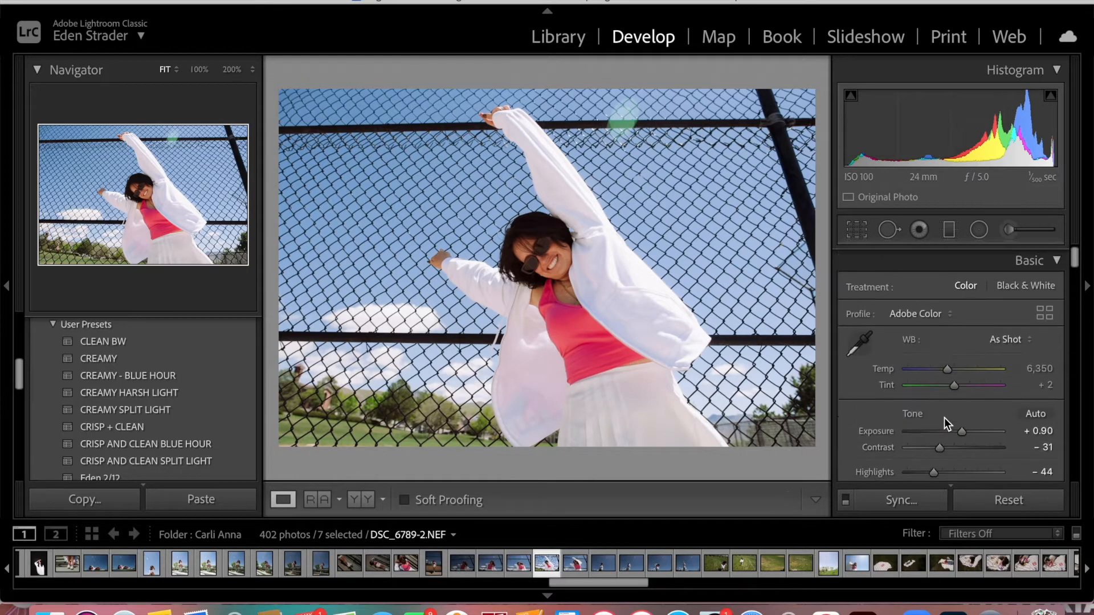
{"action": "scroll", "coordinate": [945, 419], "scroll_direction": "down", "scroll_amount": 15}
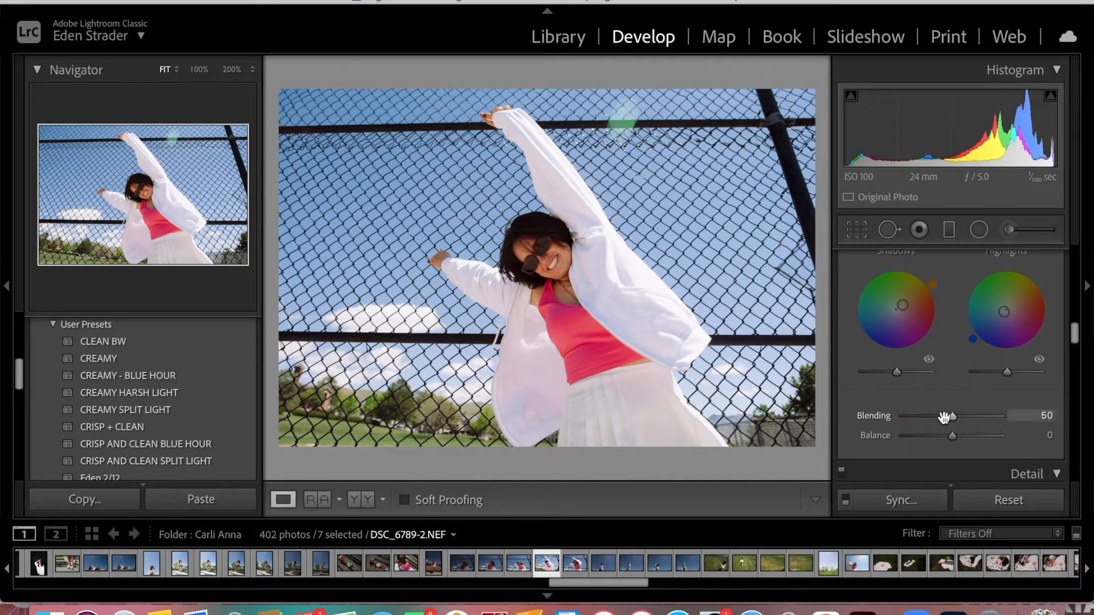
{"action": "scroll", "coordinate": [944, 418], "scroll_direction": "up", "scroll_amount": 10}
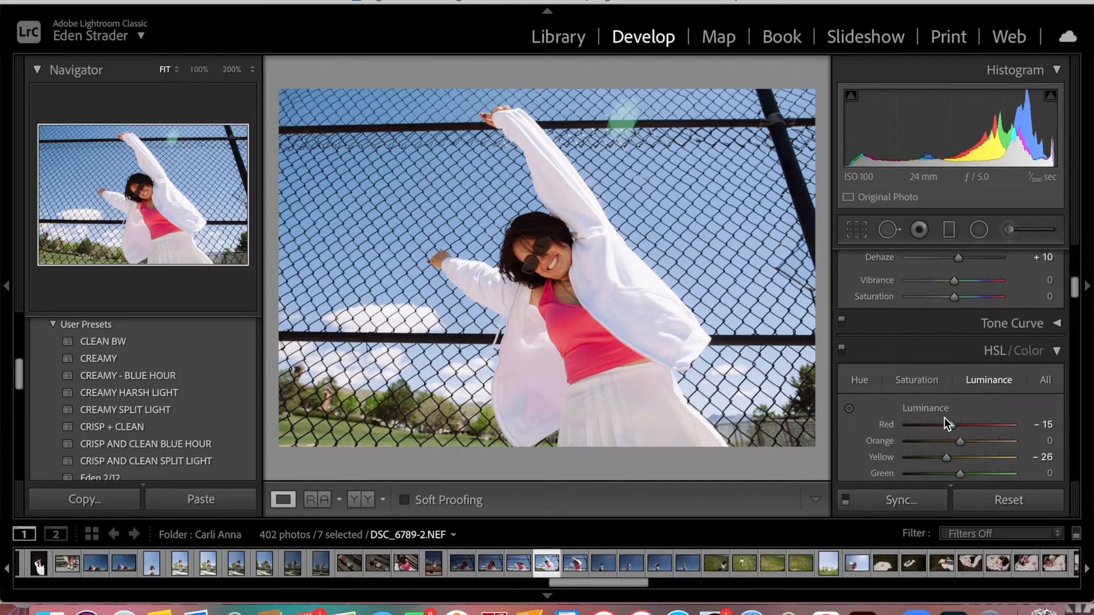
{"action": "scroll", "coordinate": [943, 404], "scroll_direction": "down", "scroll_amount": 2}
{"action": "left_click", "coordinate": [916, 322]}
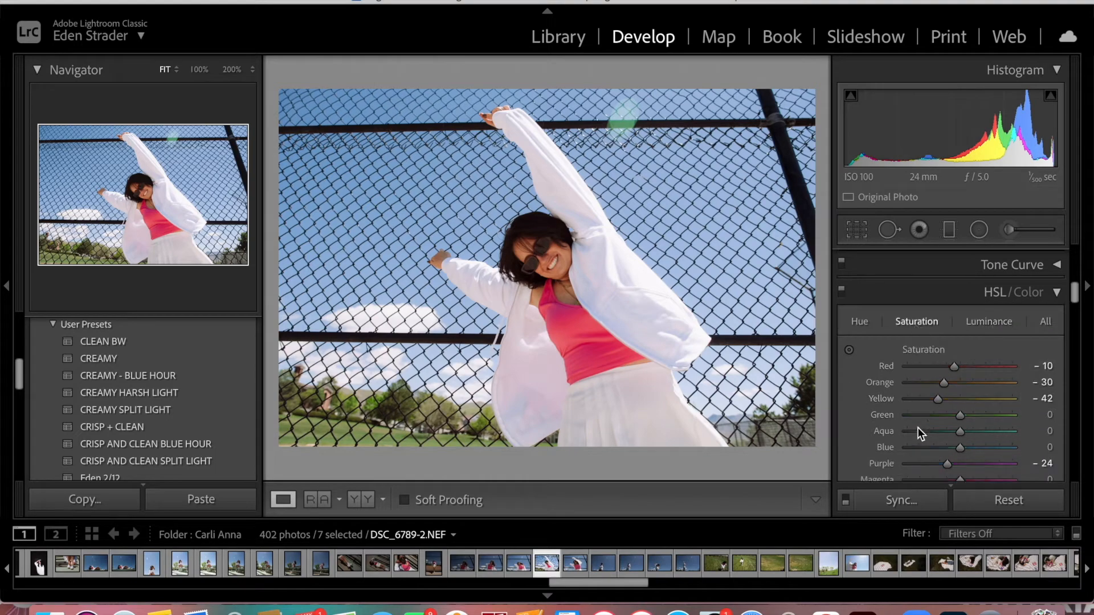
{"action": "left_click", "coordinate": [952, 397]}
{"action": "key", "text": "backslash"}
{"action": "key", "text": "backslash"}
{"action": "scroll", "coordinate": [951, 398], "scroll_direction": "up", "scroll_amount": 8}
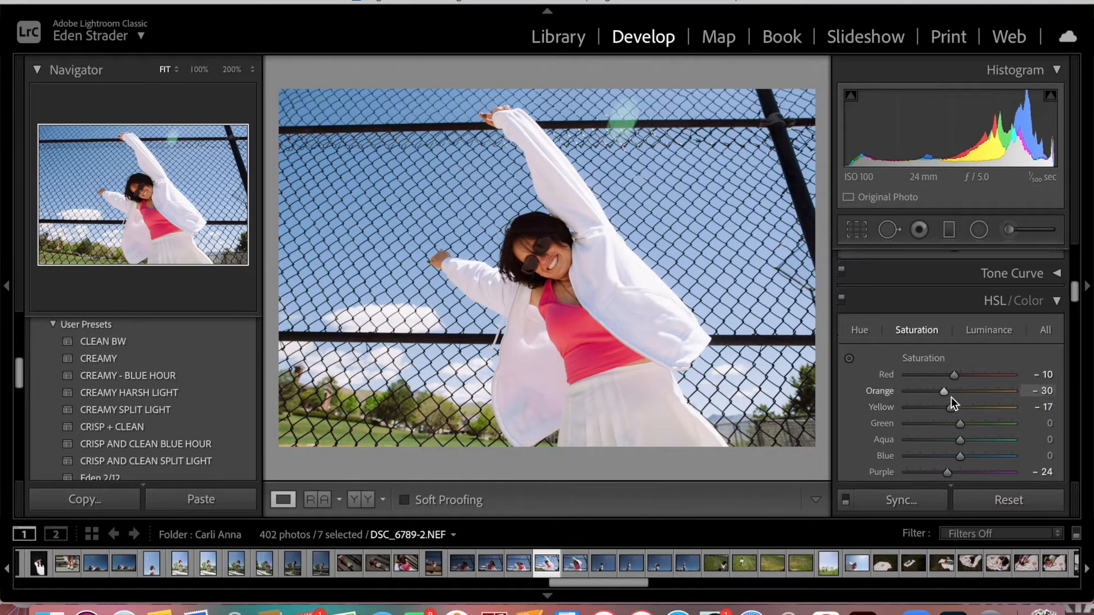
{"action": "left_click_drag", "start_coordinate": [953, 383], "coordinate": [954, 384]}
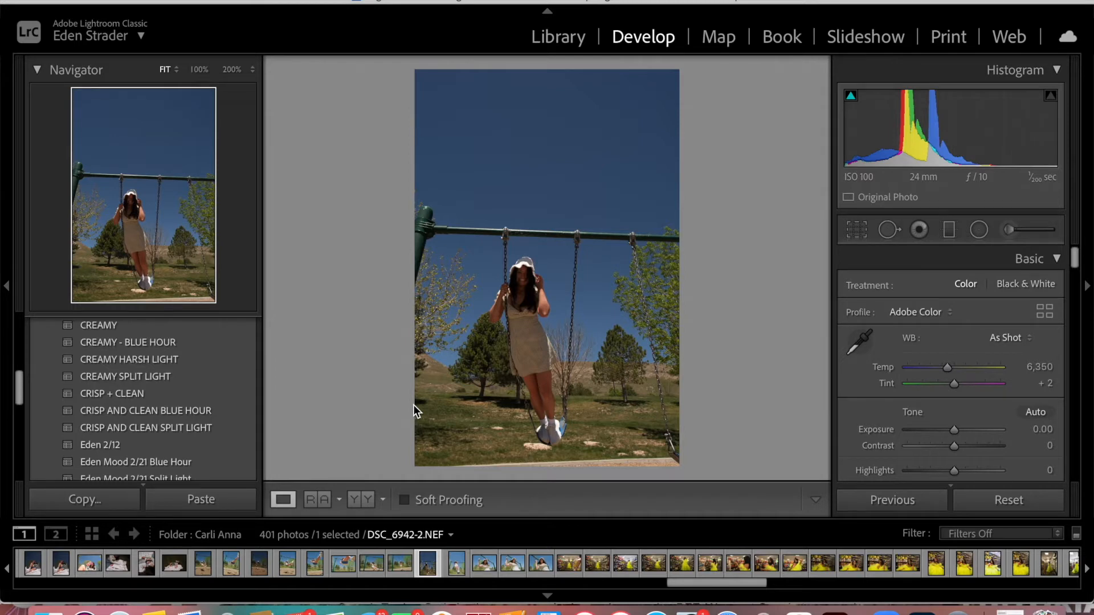
Step: Apply the CREAMY SPLIT LIGHT preset to swing photo DSC_6942-2.NEF, with Exposure at +1.45 and Temp at 5,708
{"action": "left_click", "coordinate": [232, 378]}
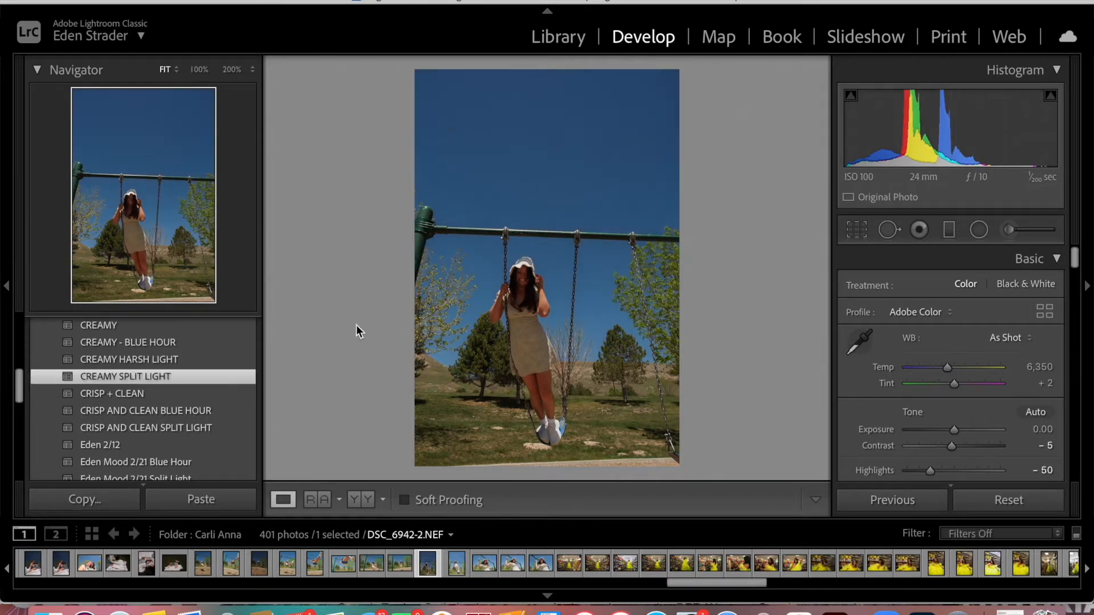
{"action": "left_click_drag", "start_coordinate": [955, 430], "coordinate": [971, 430]}
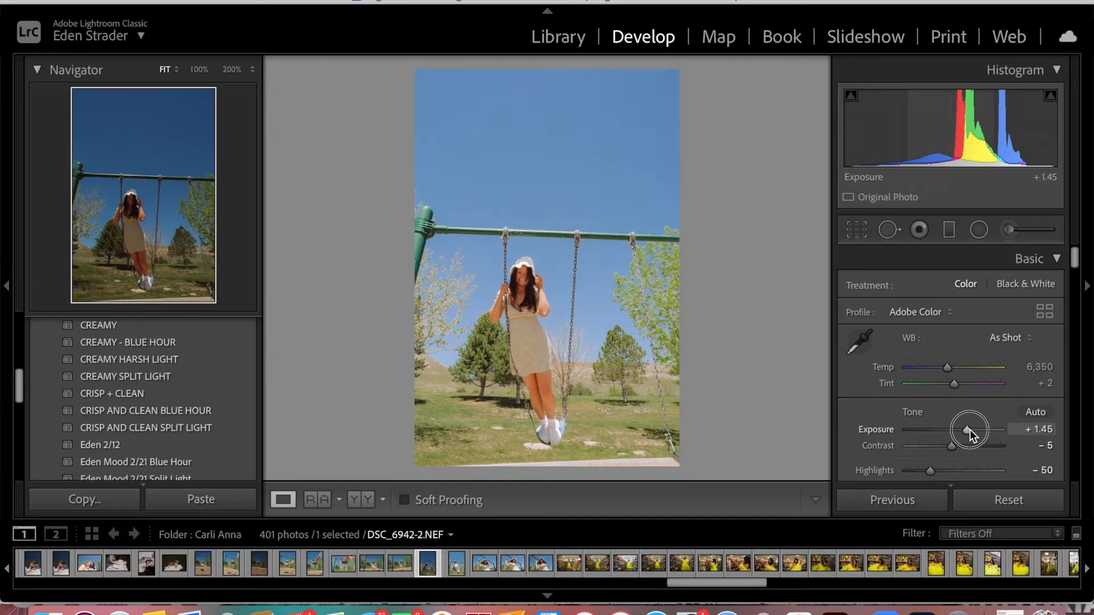
{"action": "left_click_drag", "start_coordinate": [949, 368], "coordinate": [943, 371]}
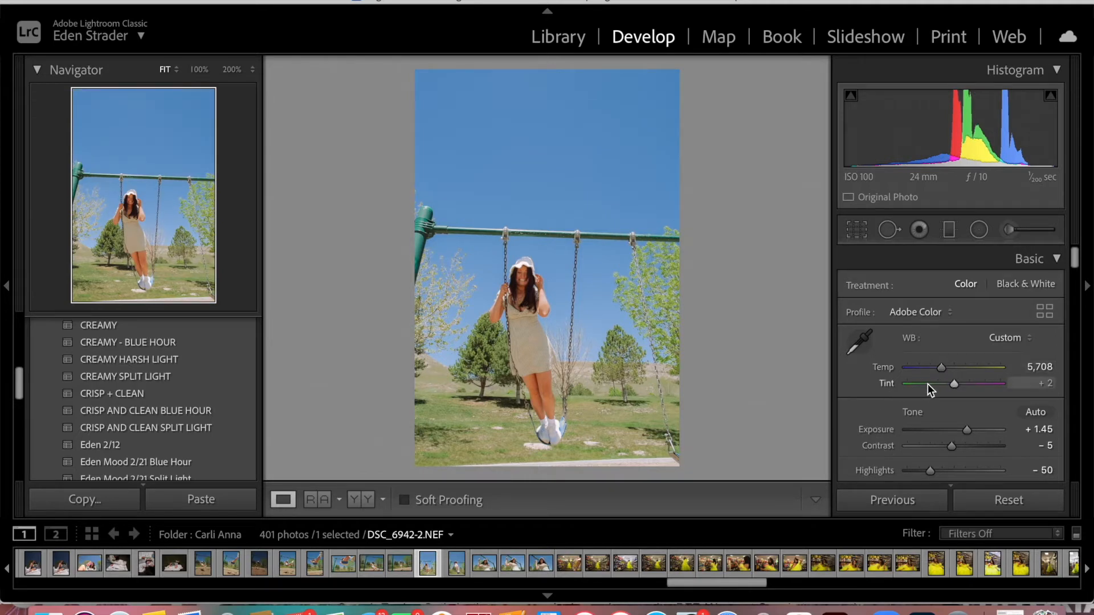
Step: Set the swing photo's Orange saturation to -40 and its Yellow saturation to -24
{"action": "scroll", "coordinate": [950, 453], "scroll_direction": "down", "scroll_amount": 5}
{"action": "scroll", "coordinate": [950, 452], "scroll_direction": "down", "scroll_amount": 8}
{"action": "key", "text": "Down"}
{"action": "key", "text": "Down"}
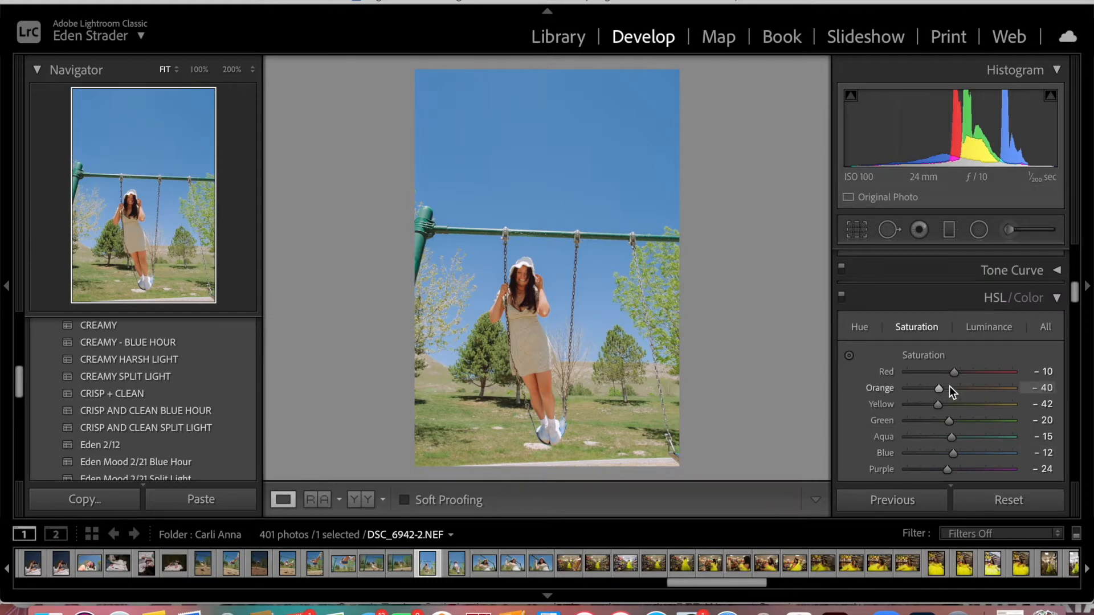
{"action": "left_click", "coordinate": [953, 406]}
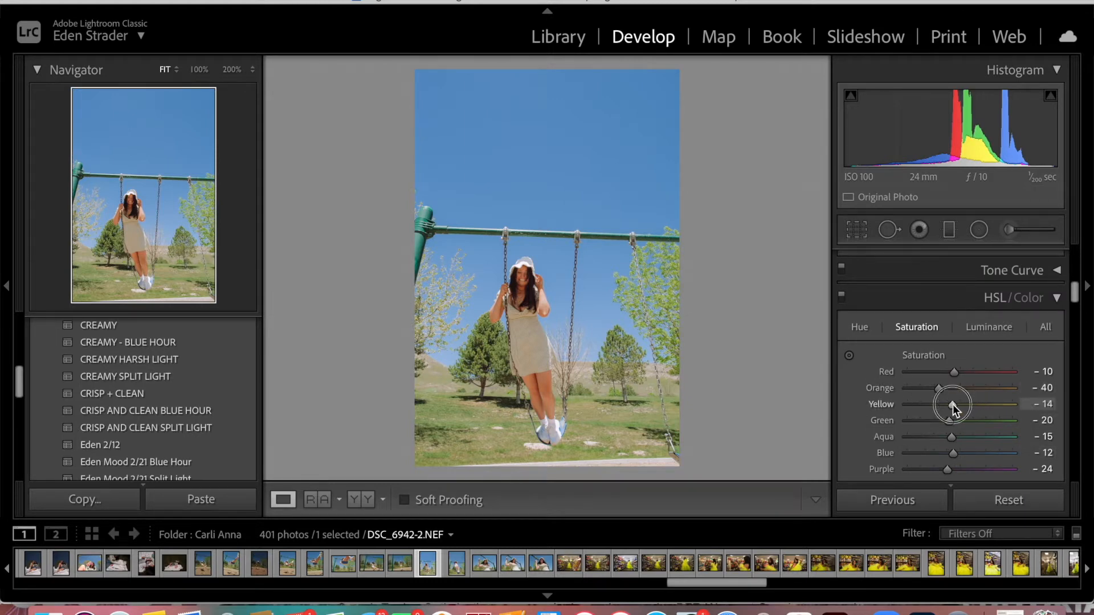
{"action": "key", "text": "Down"}
{"action": "key", "text": "Down"}
Step: Reset the Aqua saturation of the swing photo to 0 and set the Blue saturation to -10
{"action": "double_click", "coordinate": [890, 438]}
{"action": "double_click", "coordinate": [887, 448]}
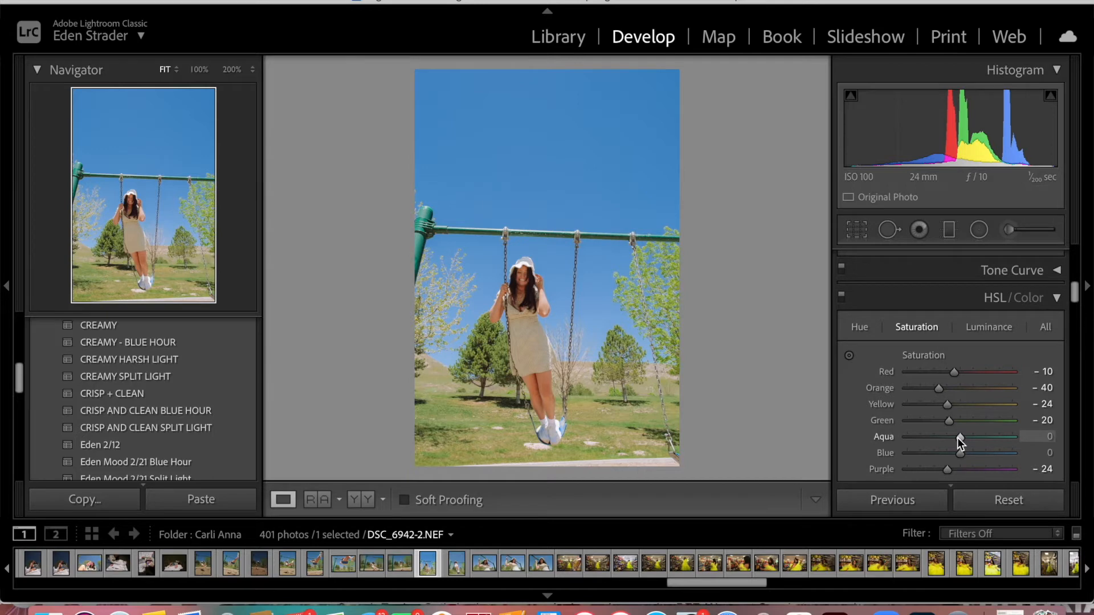
{"action": "left_click_drag", "start_coordinate": [955, 451], "coordinate": [955, 454]}
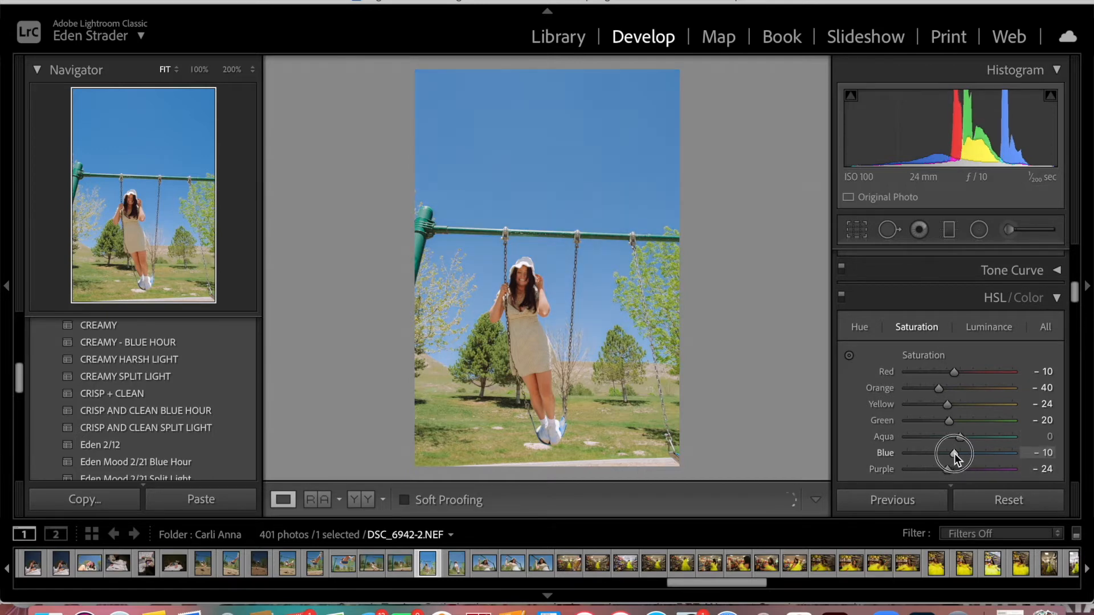
Step: Lower the swing photo's Blacks to +75 and raise its Exposure to +1.65
{"action": "scroll", "coordinate": [955, 453], "scroll_direction": "up", "scroll_amount": 5}
{"action": "scroll", "coordinate": [977, 431], "scroll_direction": "down", "scroll_amount": 2}
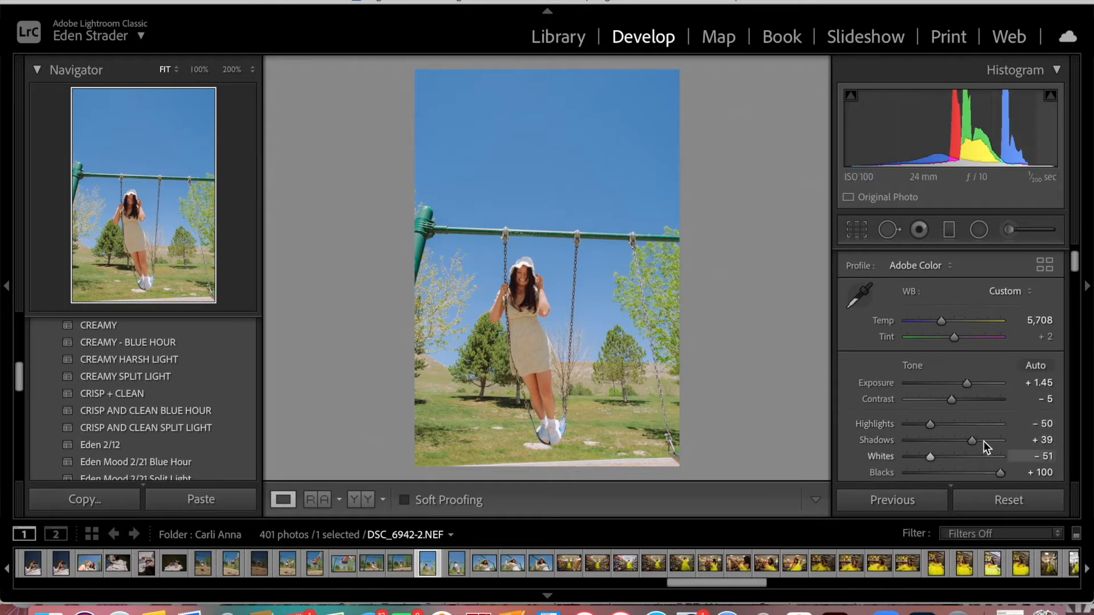
{"action": "left_click_drag", "start_coordinate": [988, 473], "coordinate": [989, 466]}
{"action": "key", "text": "Up"}
{"action": "key", "text": "Up"}
{"action": "key", "text": "Up"}
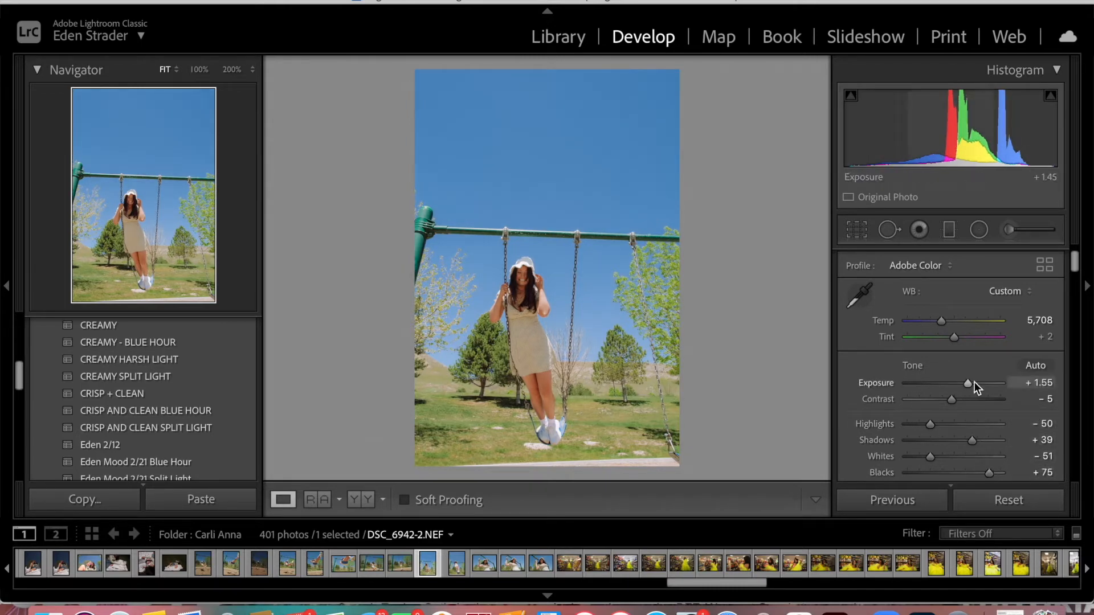
{"action": "key", "text": "Up"}
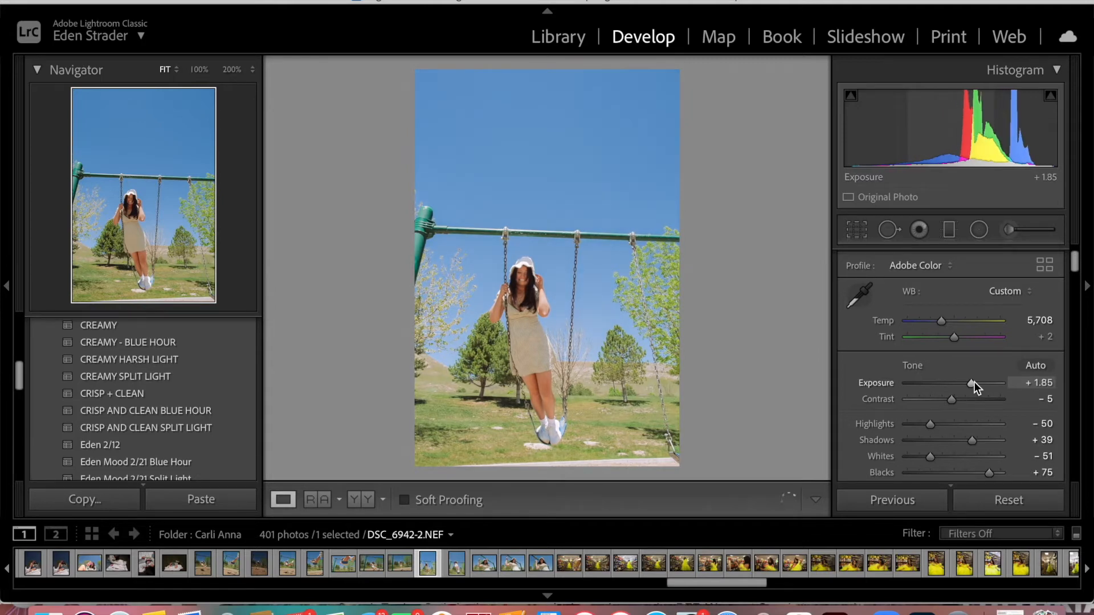
{"action": "key", "text": "Down"}
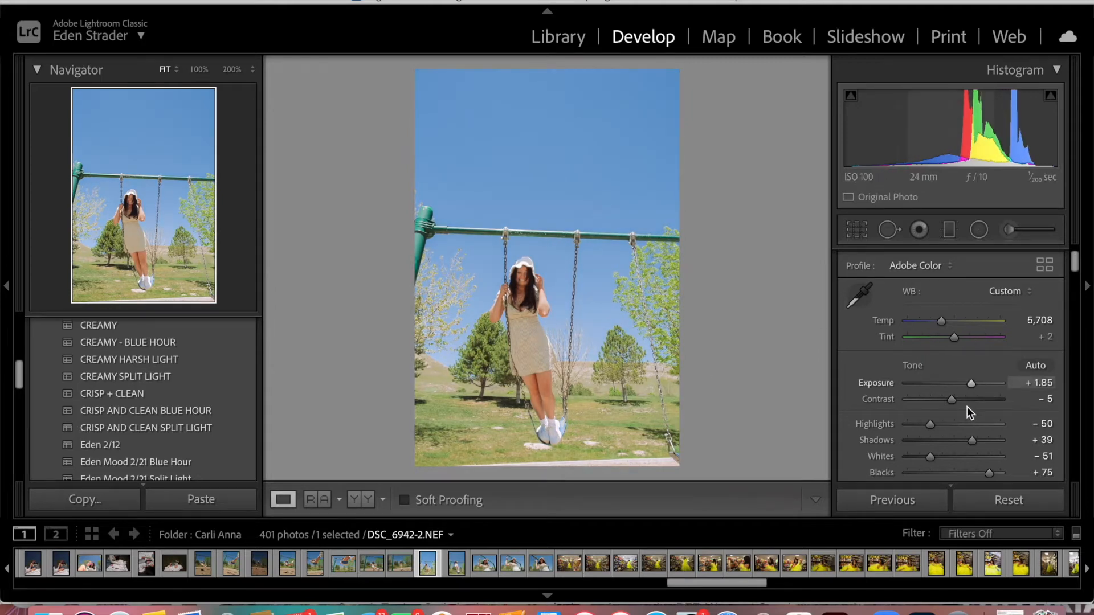
{"action": "key", "text": "Down"}
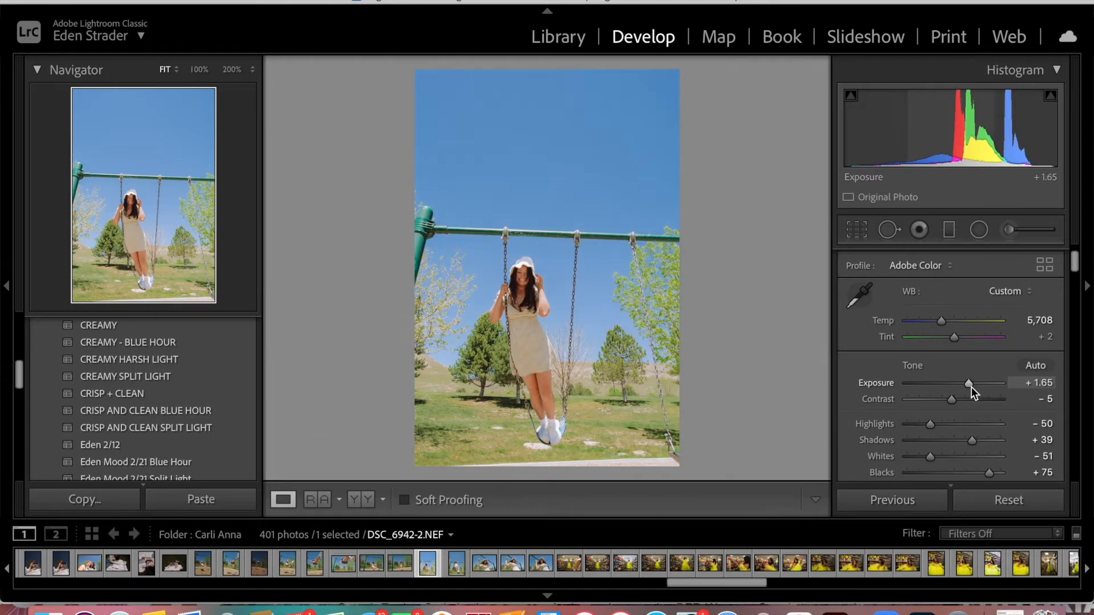
Step: Set the Orange luminance of the swing photo to -5 and compare the result with the unedited version
{"action": "scroll", "coordinate": [971, 387], "scroll_direction": "down", "scroll_amount": 10}
{"action": "scroll", "coordinate": [971, 391], "scroll_direction": "down", "scroll_amount": 10}
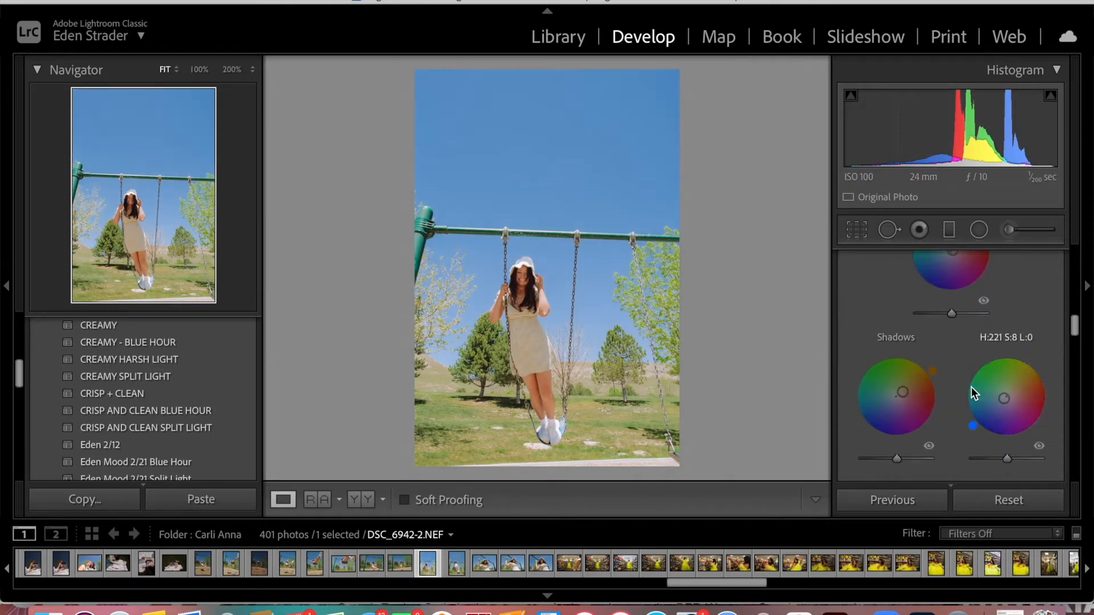
{"action": "scroll", "coordinate": [970, 387], "scroll_direction": "up", "scroll_amount": 10}
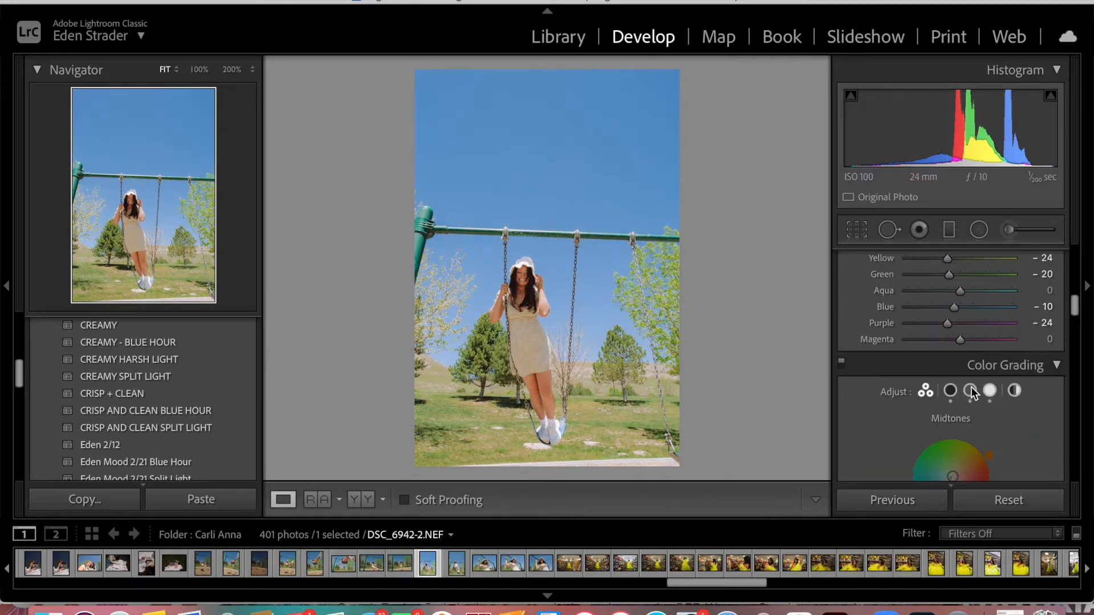
{"action": "left_click", "coordinate": [987, 306]}
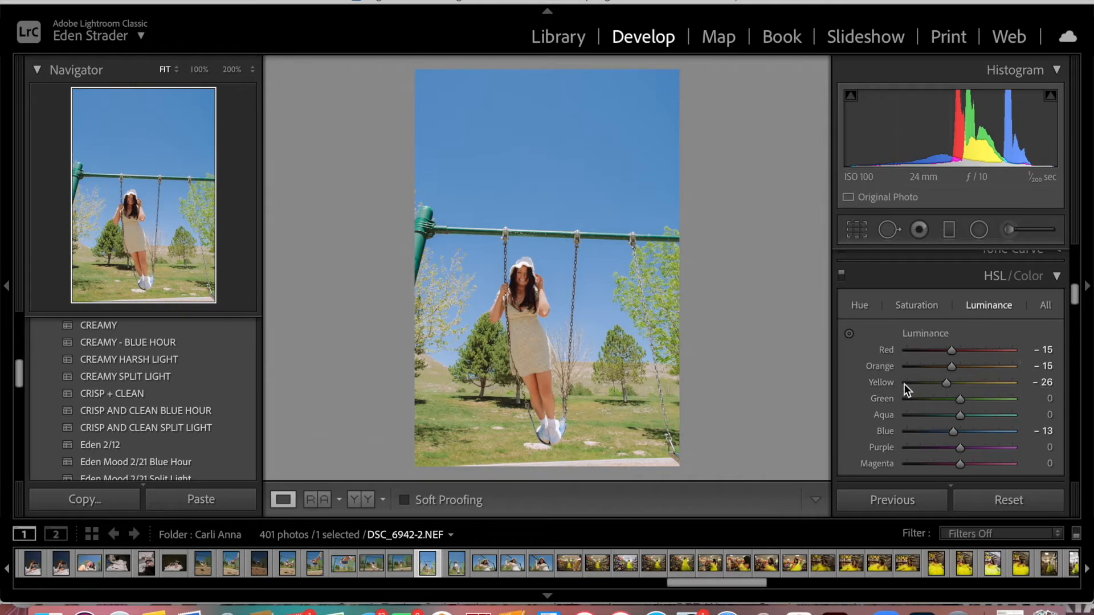
{"action": "double_click", "coordinate": [880, 365]}
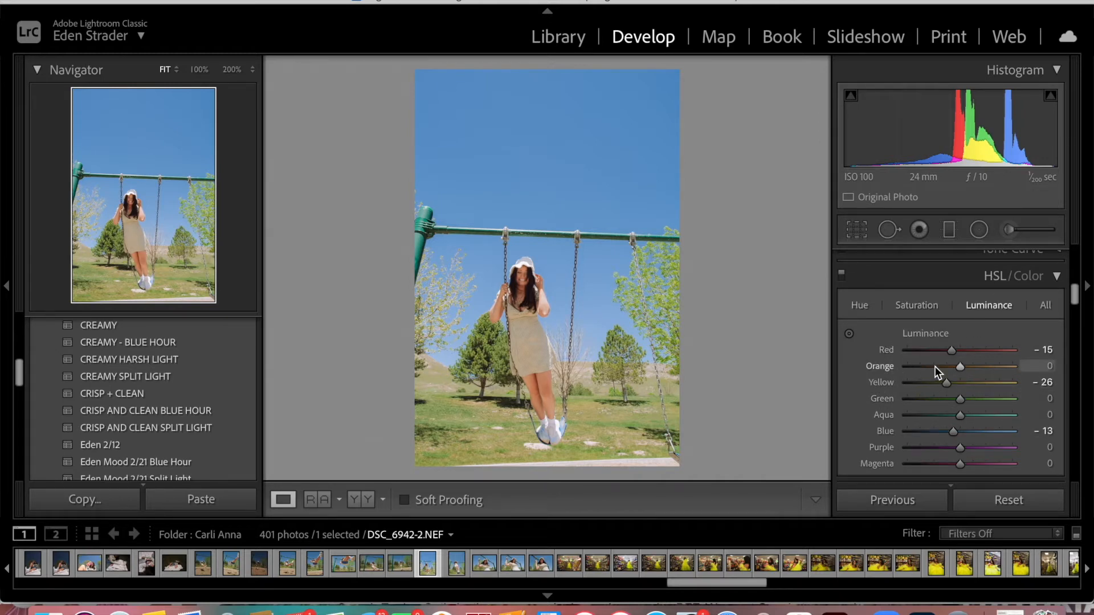
{"action": "scroll", "coordinate": [934, 277], "scroll_direction": "up", "scroll_amount": 5}
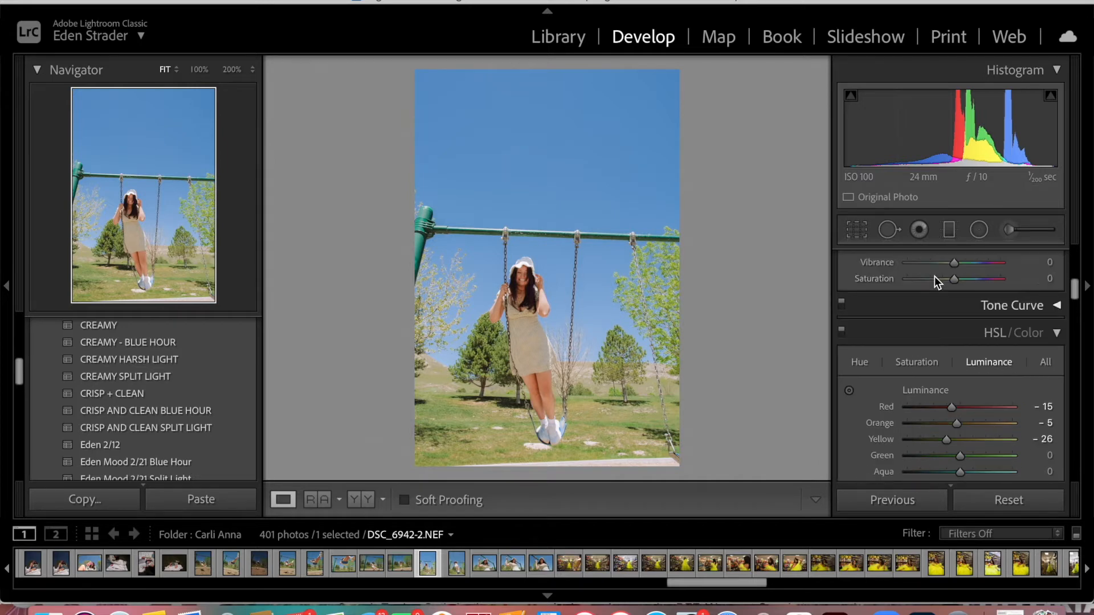
{"action": "key", "text": "backslash"}
{"action": "key", "text": "backslash"}
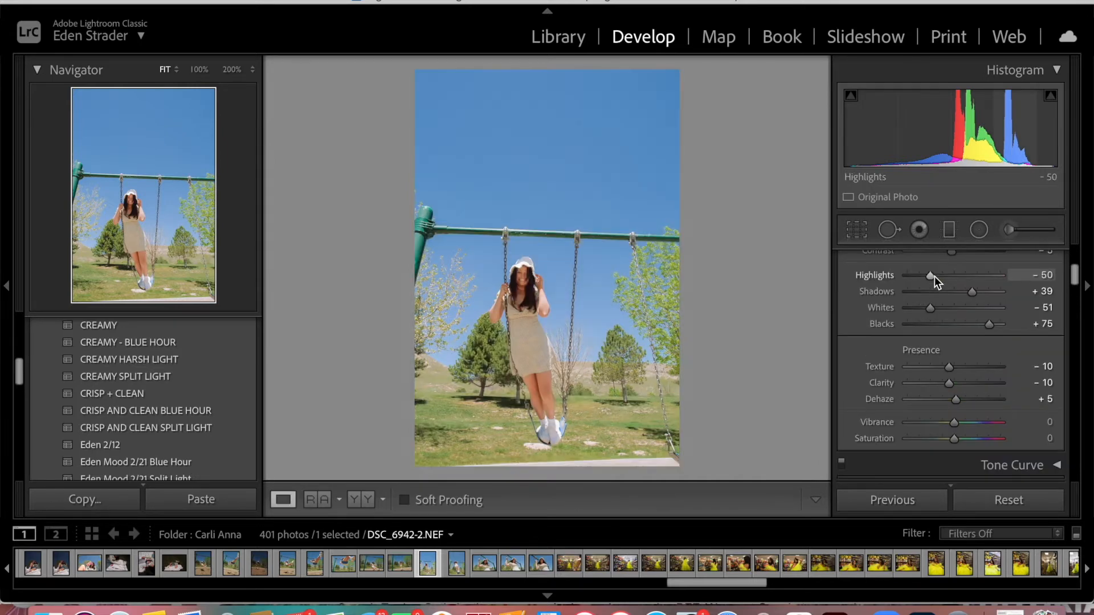
Step: Set the swing photo's Contrast to -12 and Whites to -35, checking the edit against the original
{"action": "scroll", "coordinate": [956, 371], "scroll_direction": "up", "scroll_amount": 2}
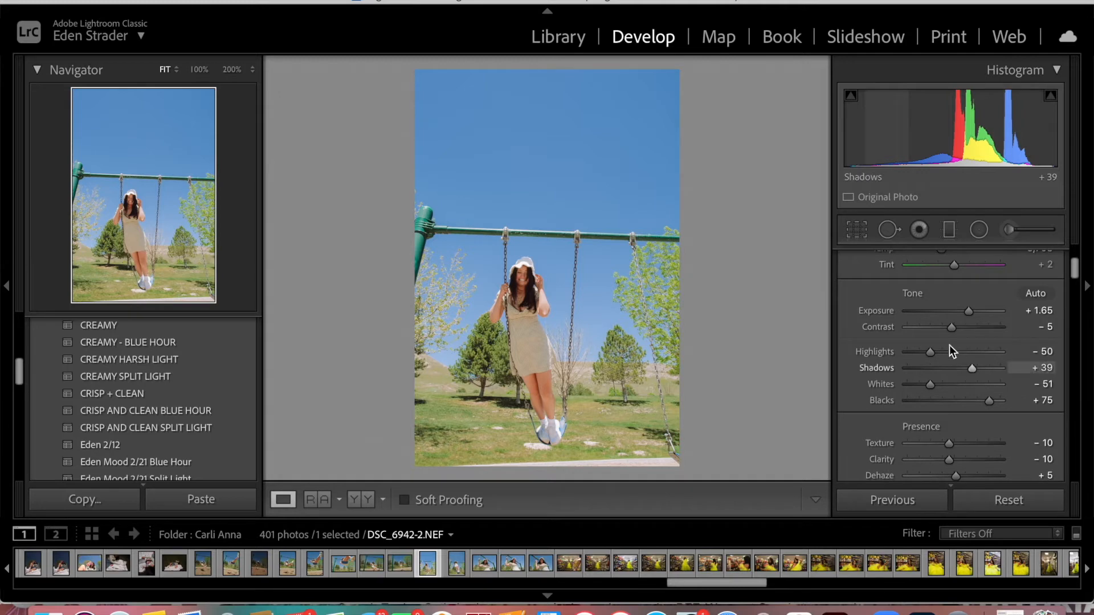
{"action": "left_click_drag", "start_coordinate": [942, 327], "coordinate": [949, 329]}
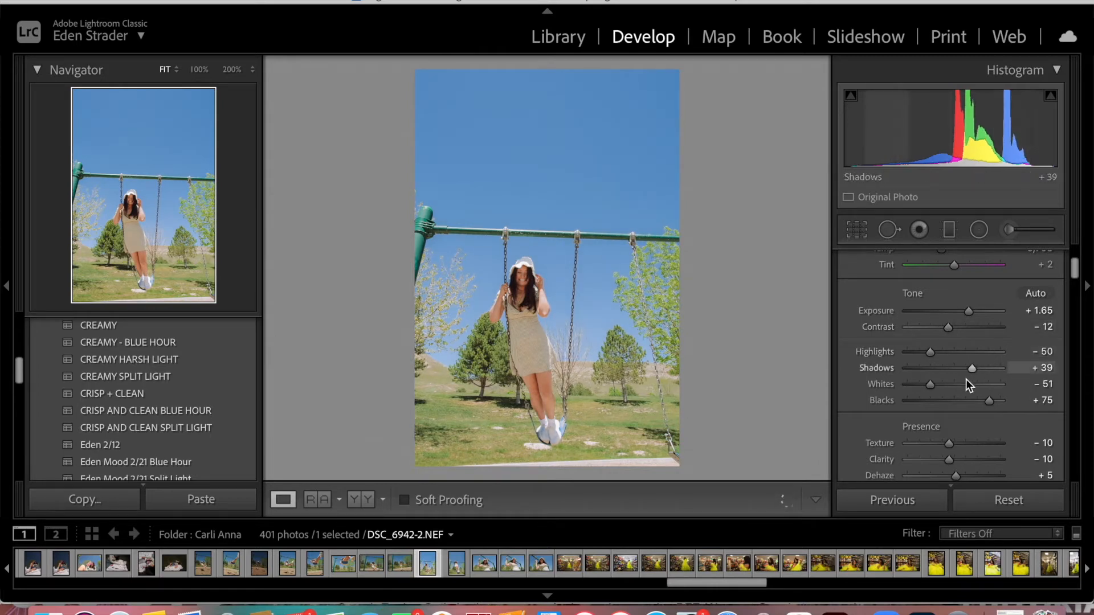
{"action": "scroll", "coordinate": [969, 418], "scroll_direction": "down", "scroll_amount": 1}
{"action": "scroll", "coordinate": [971, 424], "scroll_direction": "down", "scroll_amount": 1}
{"action": "left_click_drag", "start_coordinate": [931, 348], "coordinate": [940, 348]}
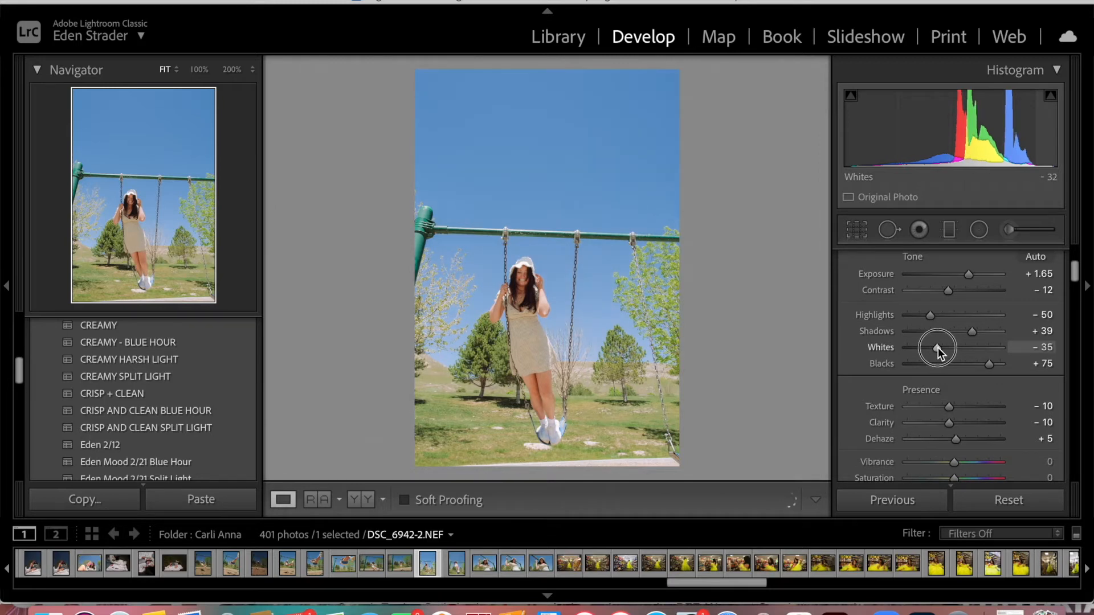
{"action": "key", "text": "backslash"}
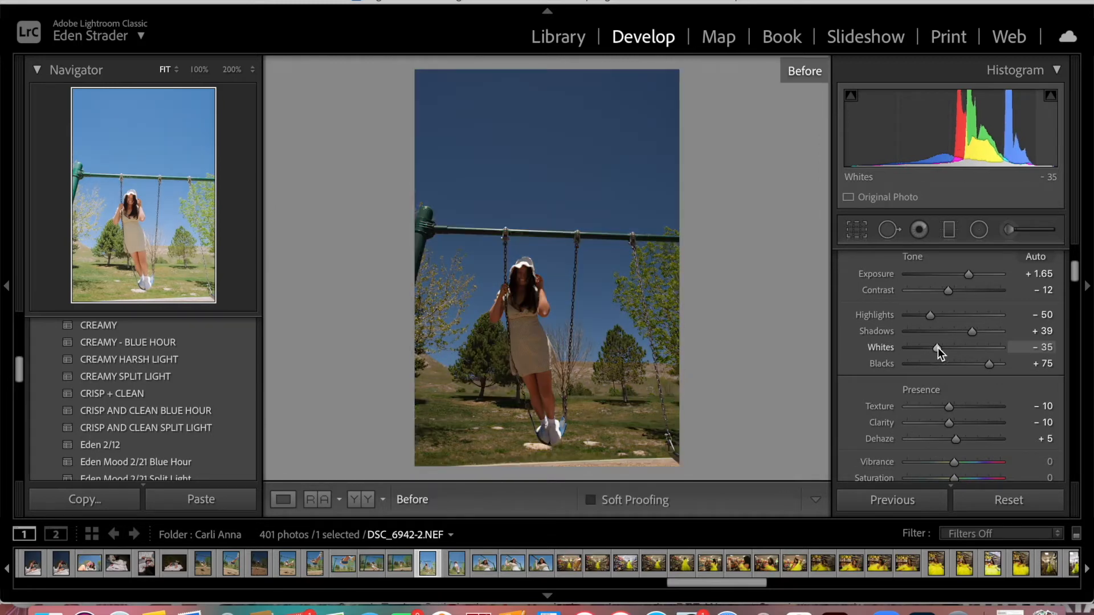
{"action": "key", "text": "backslash"}
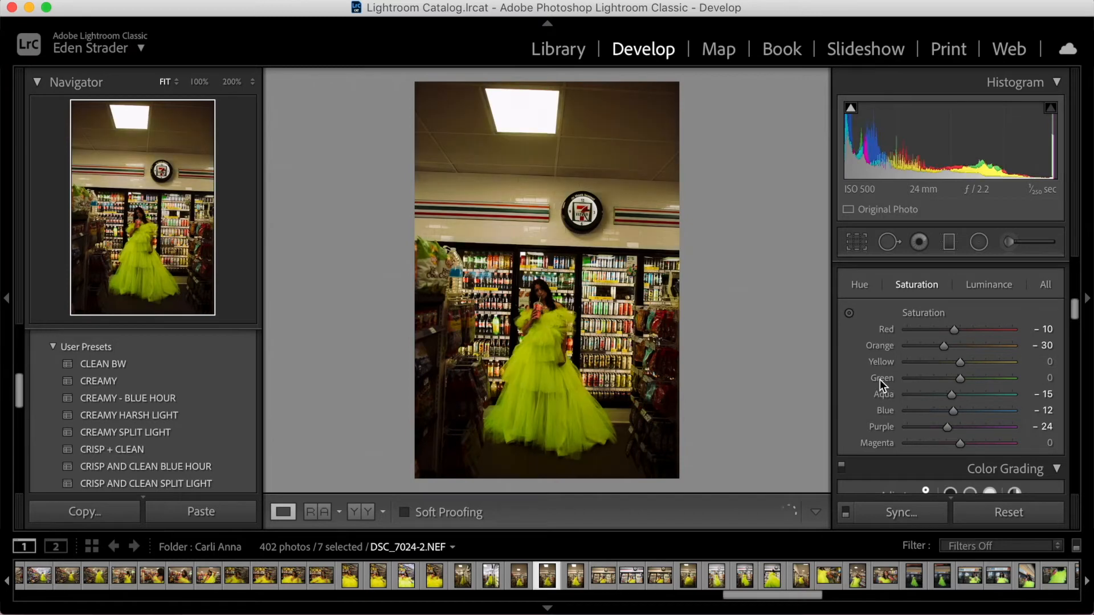
Step: Raise the Exposure of the convenience store photo DSC_7024-2.NEF to +1.40
{"action": "scroll", "coordinate": [879, 379], "scroll_direction": "up", "scroll_amount": 5}
{"action": "scroll", "coordinate": [880, 380], "scroll_direction": "down", "scroll_amount": 3}
{"action": "left_click", "coordinate": [964, 441]}
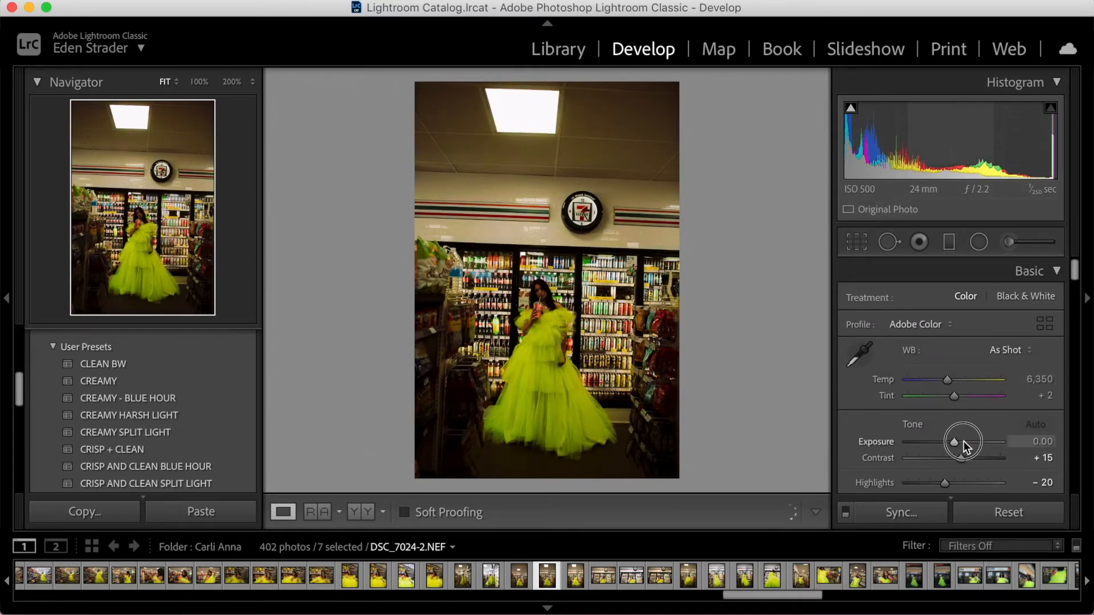
{"action": "left_click_drag", "start_coordinate": [963, 442], "coordinate": [973, 444]}
{"action": "key", "text": "Up"}
{"action": "key", "text": "Up"}
{"action": "key", "text": "Up"}
{"action": "key", "text": "Up"}
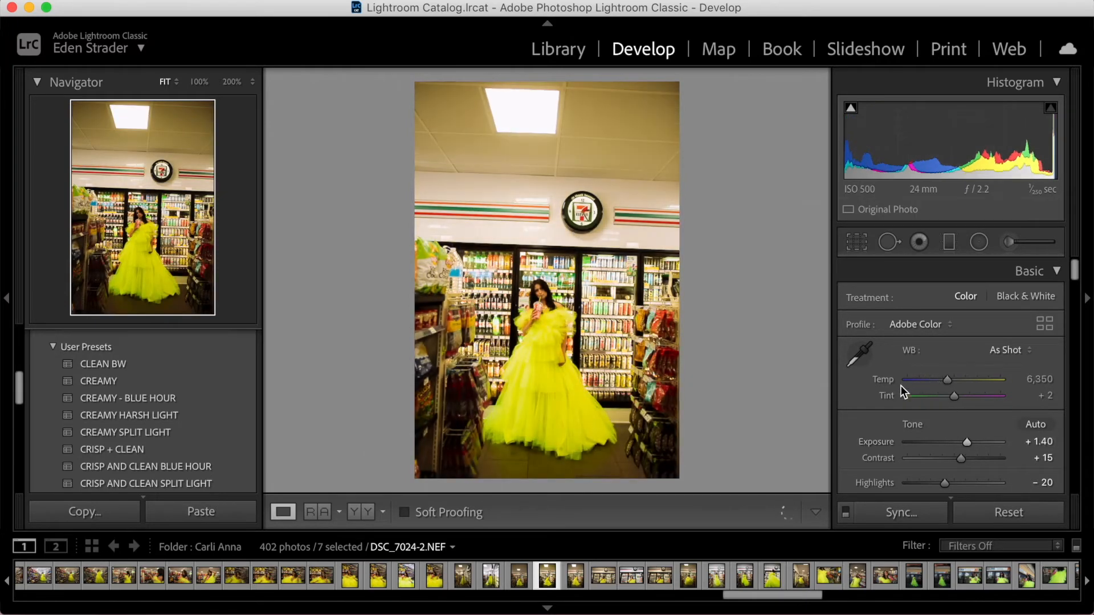
Step: Sample the store's white wall beside the clock as the white balance neutral, then warm the Temp to 4,850
{"action": "left_click", "coordinate": [861, 353]}
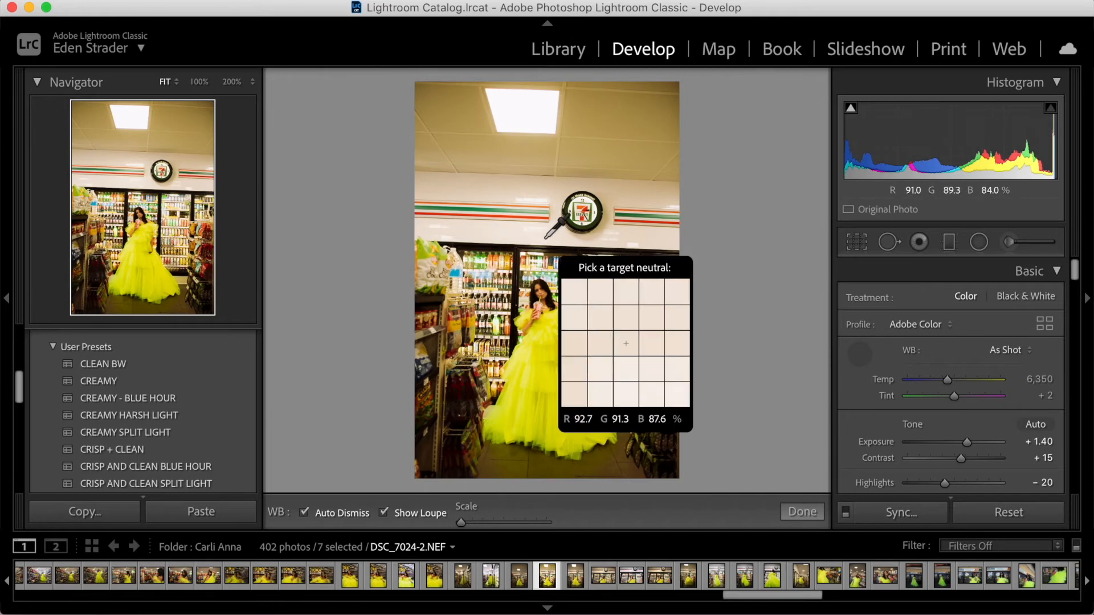
{"action": "left_click", "coordinate": [543, 237]}
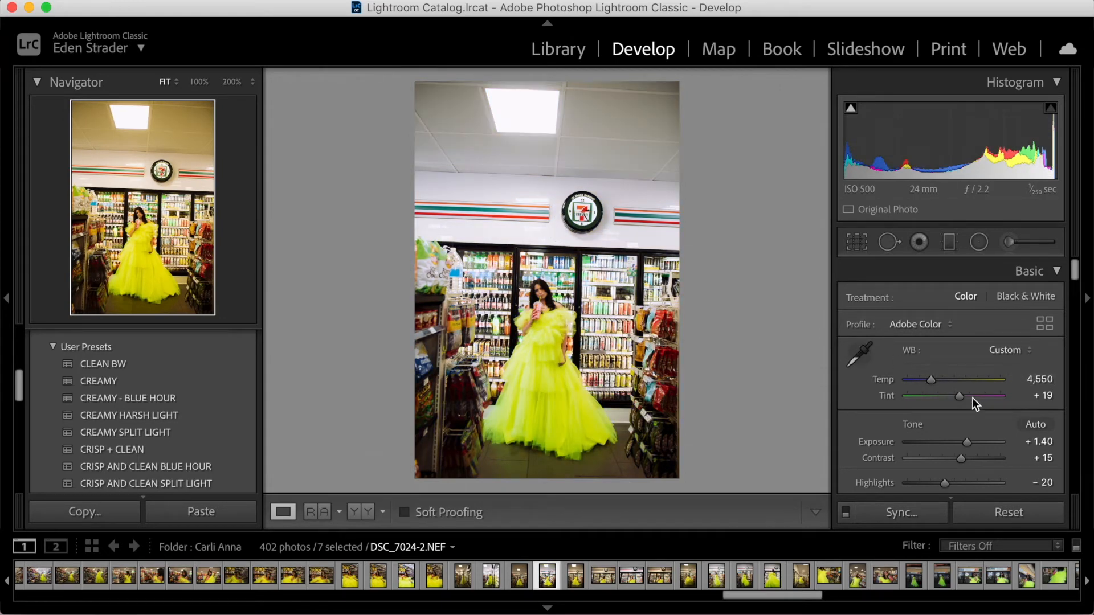
{"action": "key", "text": "Up"}
{"action": "key", "text": "Up"}
{"action": "key", "text": "Up"}
{"action": "key", "text": "Up"}
{"action": "key", "text": "Up"}
{"action": "key", "text": "Up"}
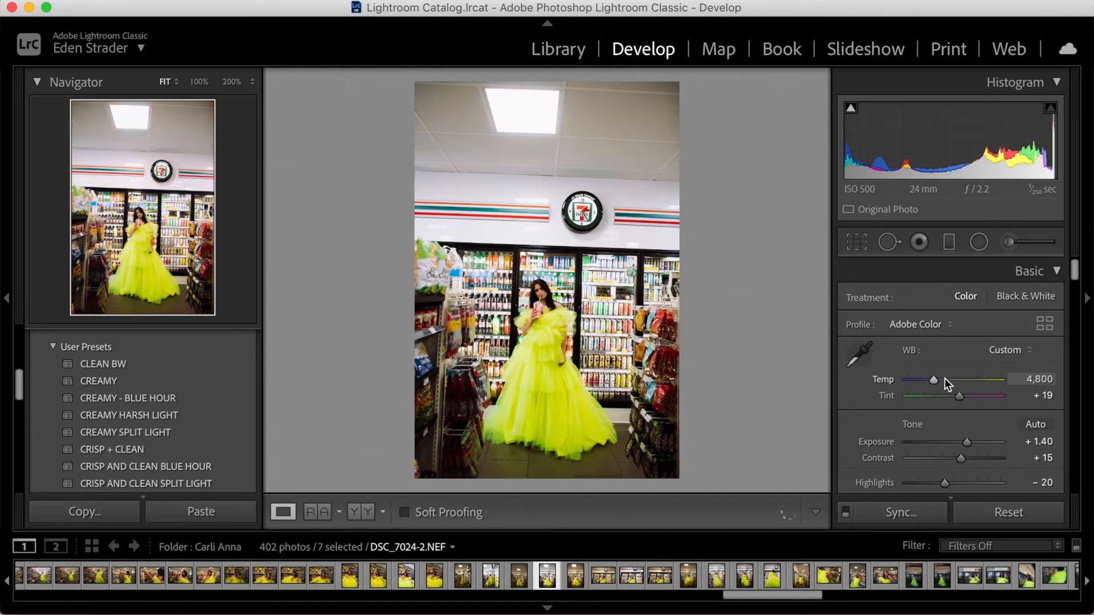
Step: Set the store photo's Highlights to -71, Blacks to +71 and Exposure to +1.60, keeping Whites at 0
{"action": "scroll", "coordinate": [945, 378], "scroll_direction": "down", "scroll_amount": 3}
{"action": "scroll", "coordinate": [944, 380], "scroll_direction": "down", "scroll_amount": 2}
{"action": "scroll", "coordinate": [918, 406], "scroll_direction": "down", "scroll_amount": 3}
{"action": "left_click", "coordinate": [916, 409]}
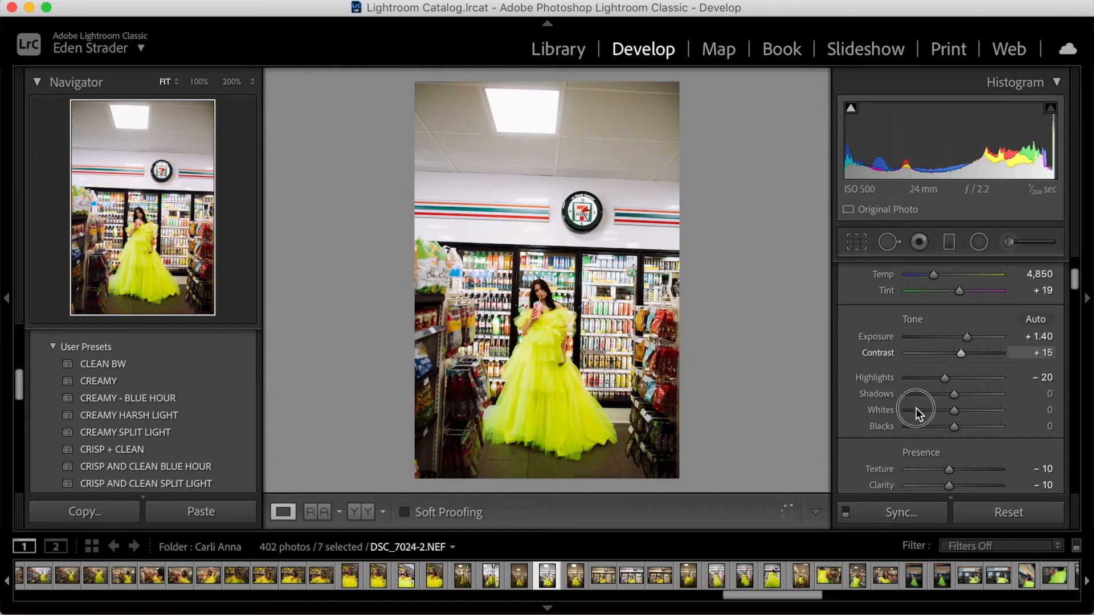
{"action": "left_click", "coordinate": [882, 412]}
{"action": "left_click", "coordinate": [881, 412]}
{"action": "left_click_drag", "start_coordinate": [946, 377], "coordinate": [921, 379]}
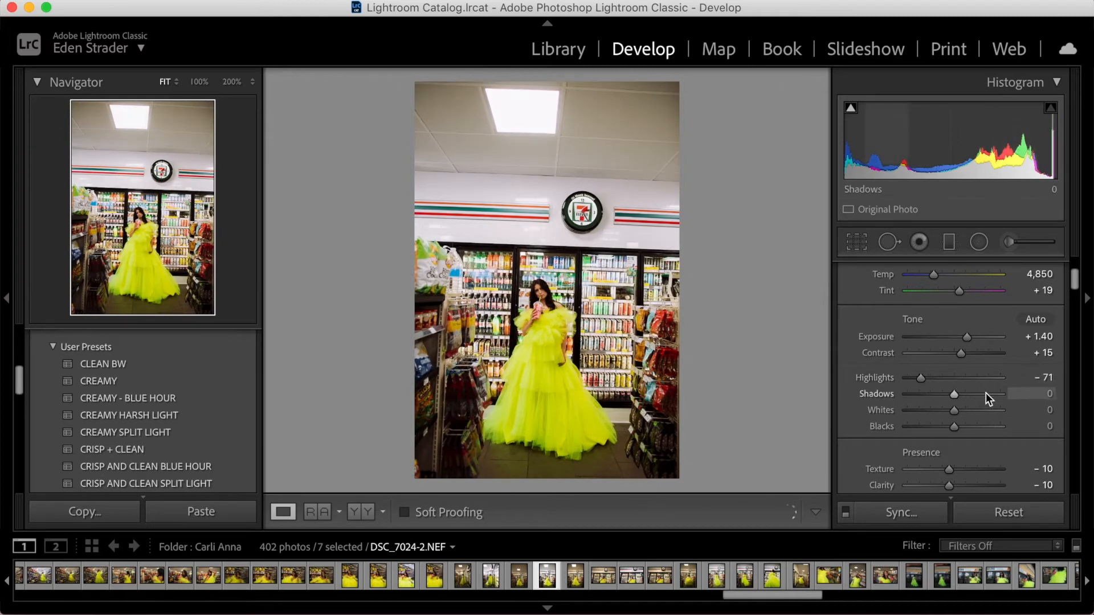
{"action": "left_click_drag", "start_coordinate": [983, 428], "coordinate": [987, 427]}
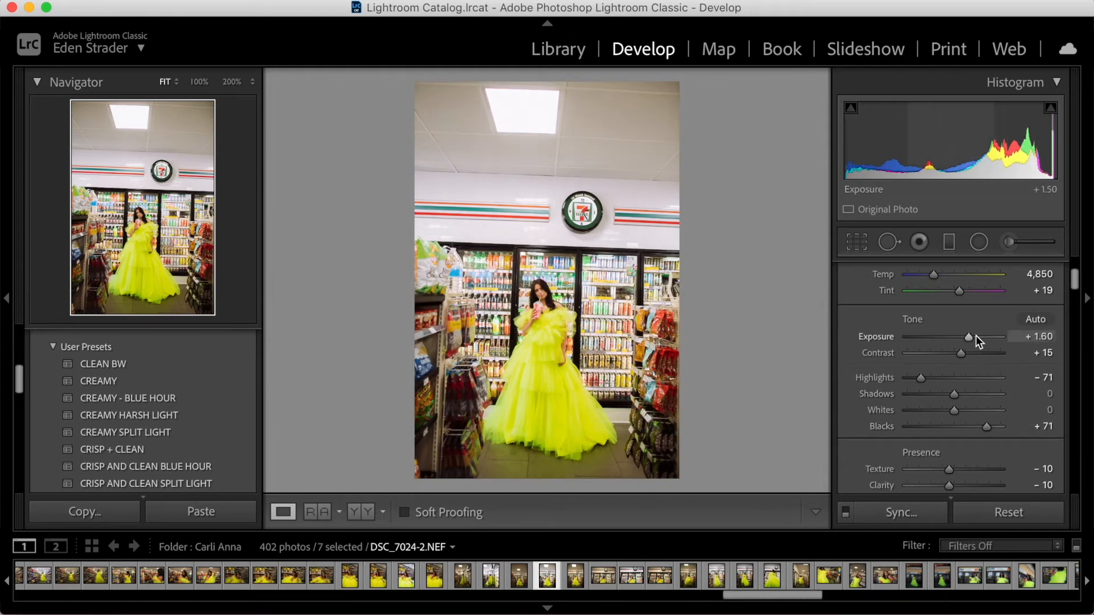
Step: Reset the store photo's Aqua and Blue saturation to 0 and bring up its HSL luminance settings
{"action": "scroll", "coordinate": [977, 338], "scroll_direction": "down", "scroll_amount": 10}
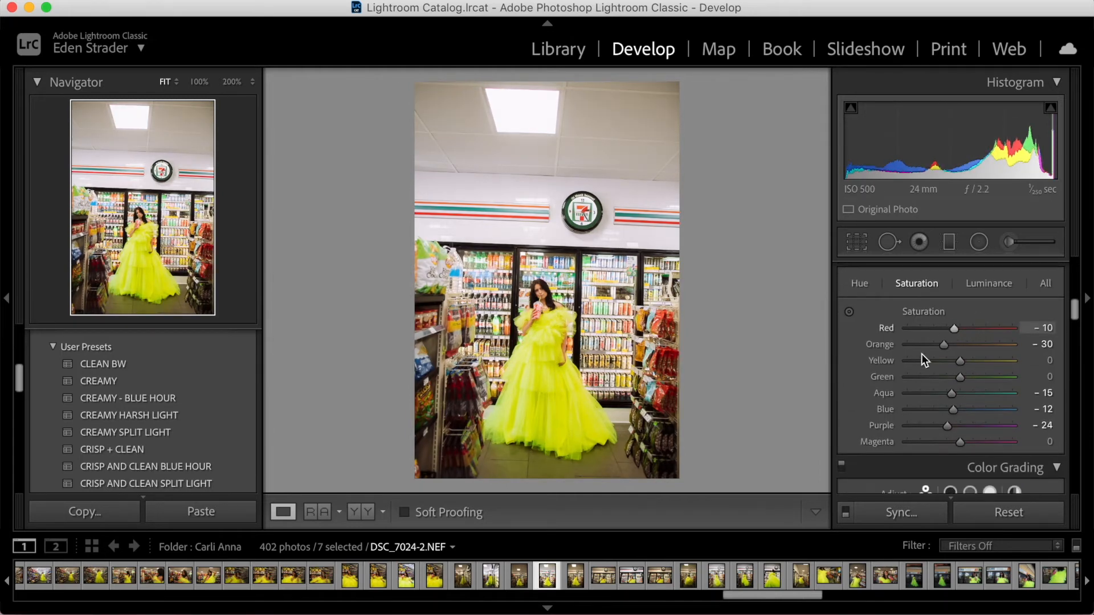
{"action": "double_click", "coordinate": [884, 393]}
{"action": "double_click", "coordinate": [885, 410]}
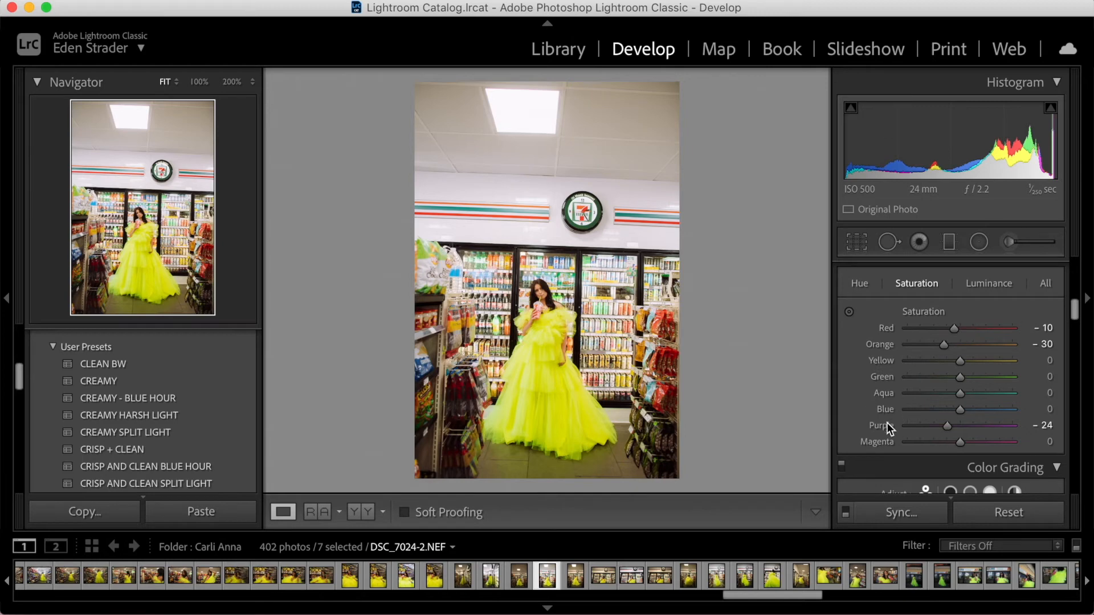
{"action": "left_click", "coordinate": [864, 283]}
{"action": "double_click", "coordinate": [893, 426]}
{"action": "left_click", "coordinate": [989, 283]}
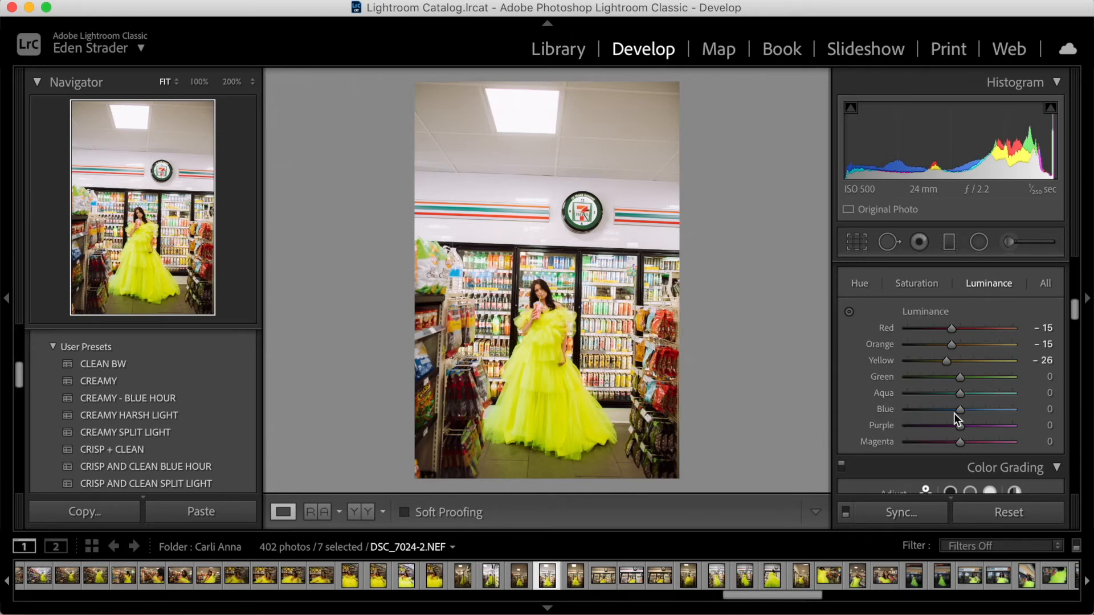
Step: Set the store photo's luminance to -8 for Green, -25 for Aqua, -14 for Blue and -19 for Purple
{"action": "left_click_drag", "start_coordinate": [955, 410], "coordinate": [957, 378]}
{"action": "left_click", "coordinate": [947, 393]}
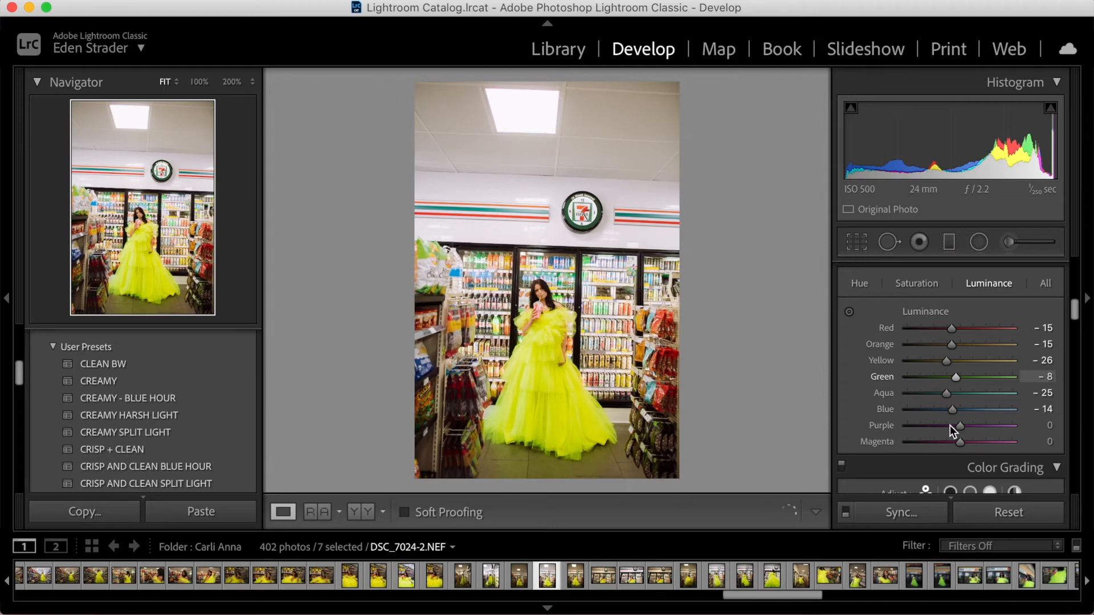
Step: Straighten the store photo with a crop angle of -1.51
{"action": "left_click", "coordinate": [857, 242]}
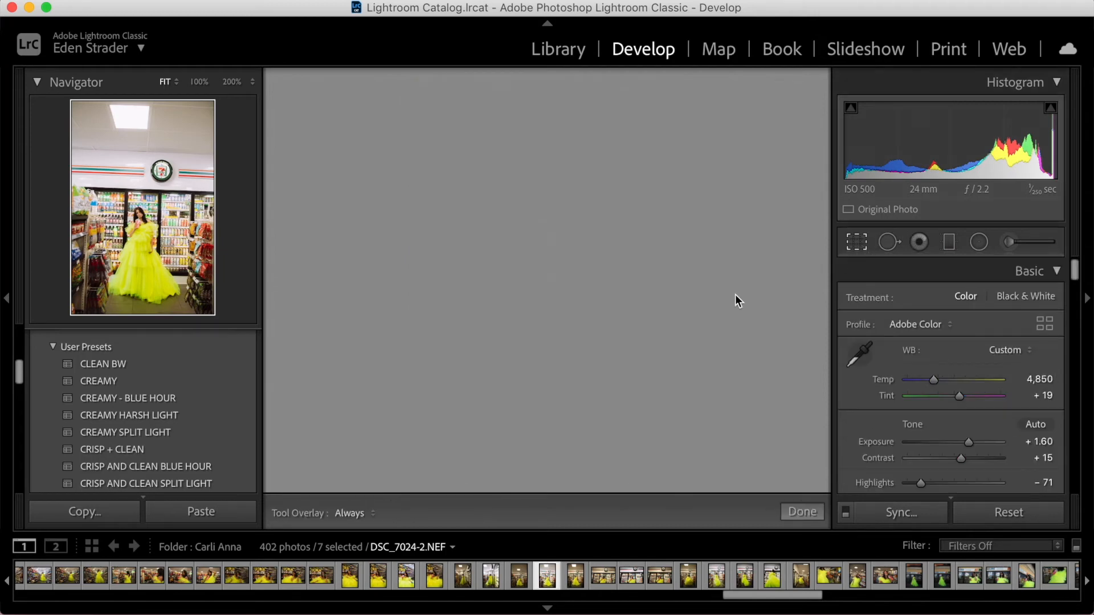
{"action": "left_click_drag", "start_coordinate": [715, 295], "coordinate": [716, 292]}
{"action": "key", "text": "Return"}
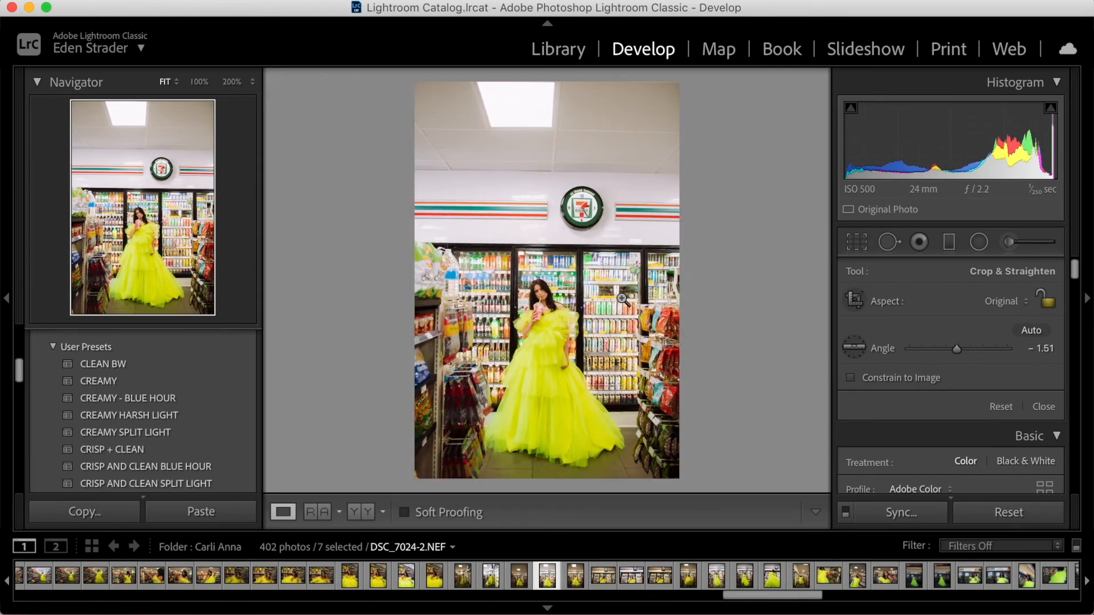
Step: Check the woman's face in the store photo at 100%, then set the Yellow luminance to -10
{"action": "left_click", "coordinate": [556, 306]}
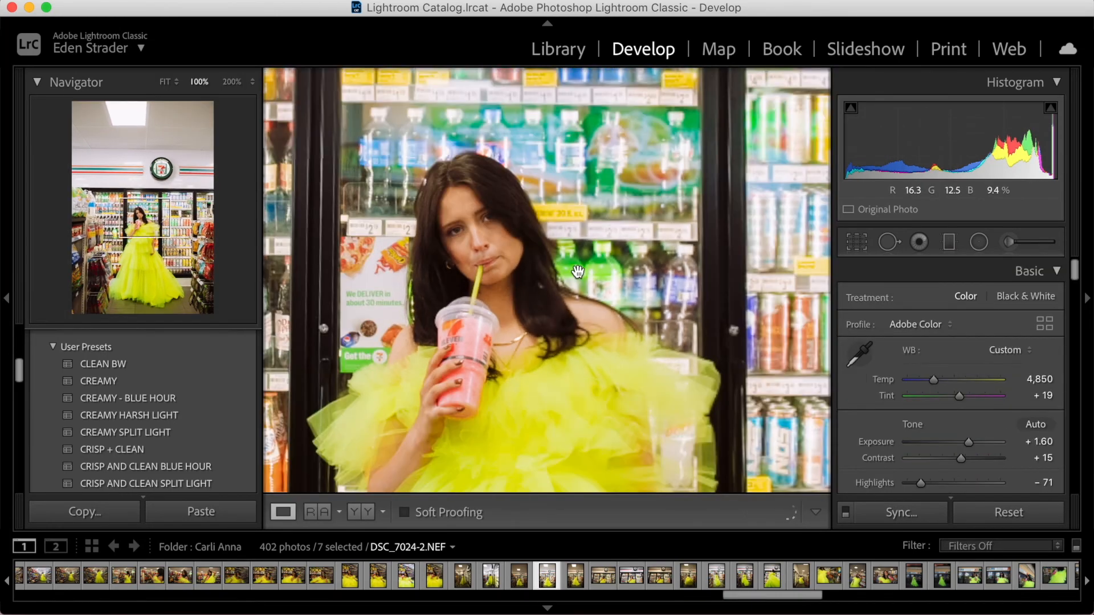
{"action": "scroll", "coordinate": [945, 378], "scroll_direction": "down", "scroll_amount": 3}
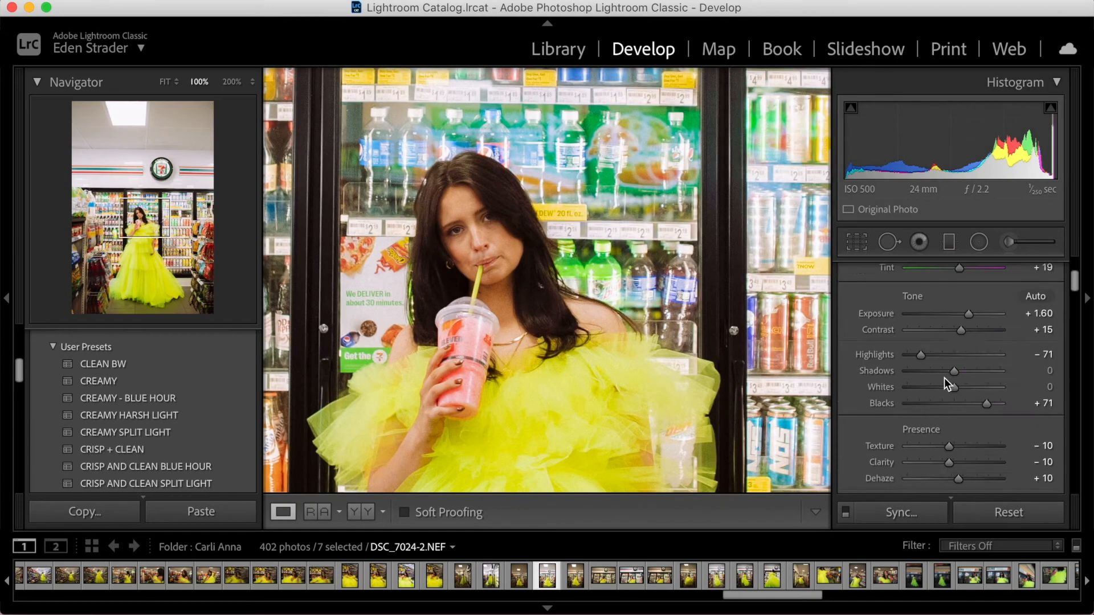
{"action": "scroll", "coordinate": [945, 378], "scroll_direction": "down", "scroll_amount": 2}
{"action": "left_click", "coordinate": [629, 373]}
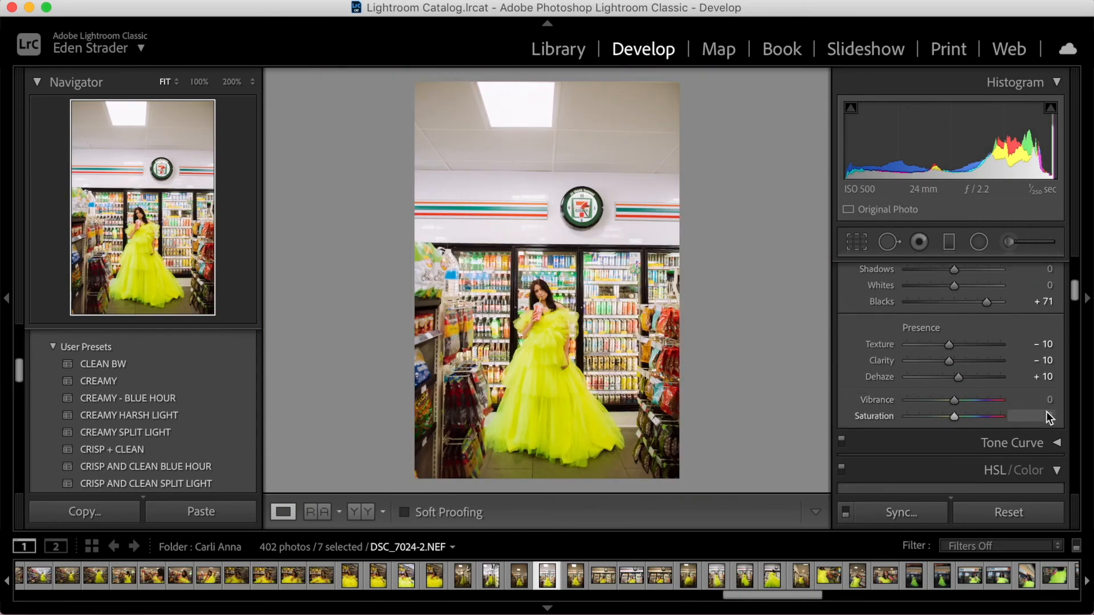
{"action": "scroll", "coordinate": [1047, 412], "scroll_direction": "down", "scroll_amount": 5}
{"action": "double_click", "coordinate": [881, 372]}
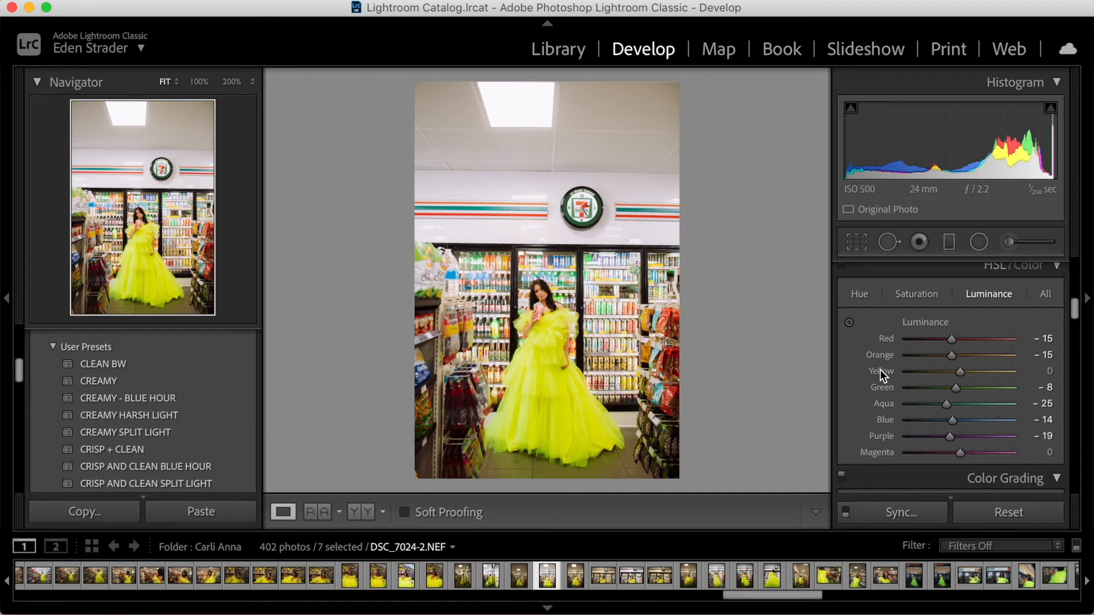
{"action": "left_click", "coordinate": [948, 374]}
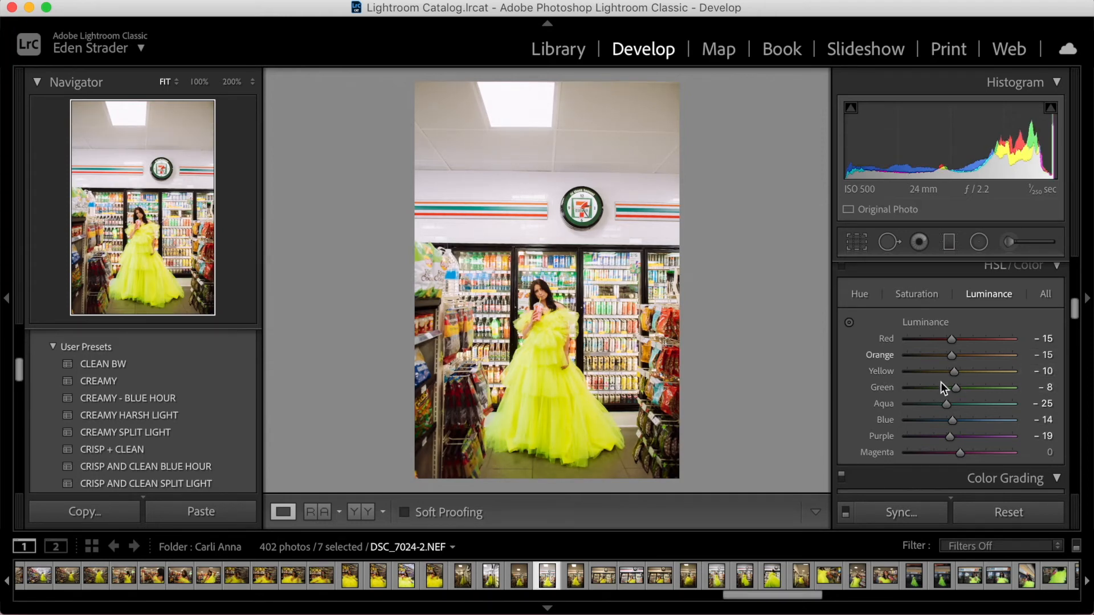
Step: Reset the store photo's Red saturation to 0 and raise its Vibrance to +22
{"action": "left_click", "coordinate": [933, 295]}
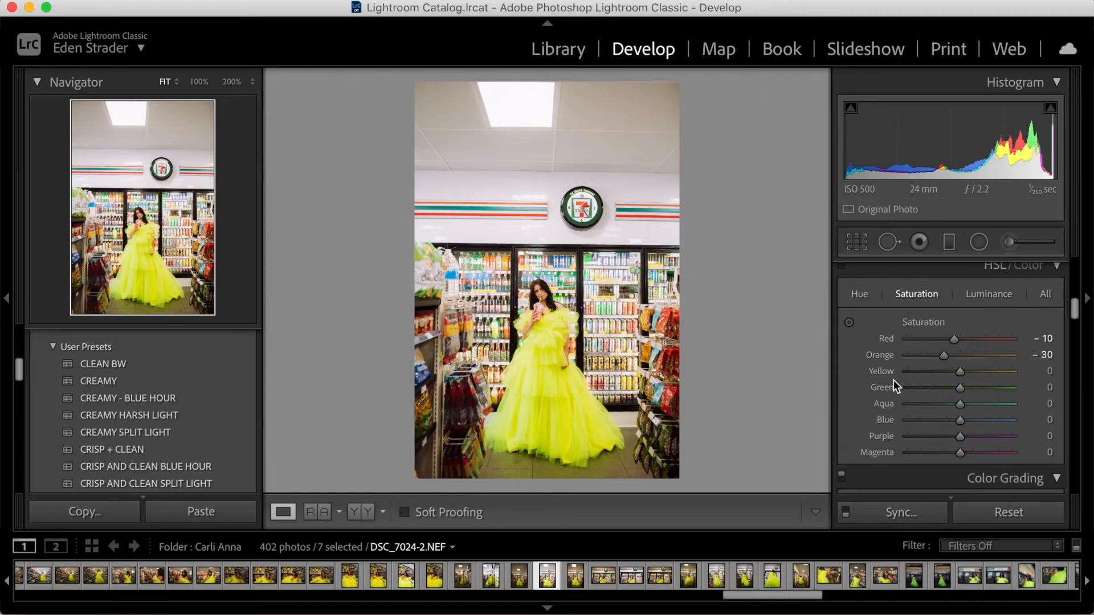
{"action": "double_click", "coordinate": [887, 342]}
{"action": "scroll", "coordinate": [962, 373], "scroll_direction": "up", "scroll_amount": 5}
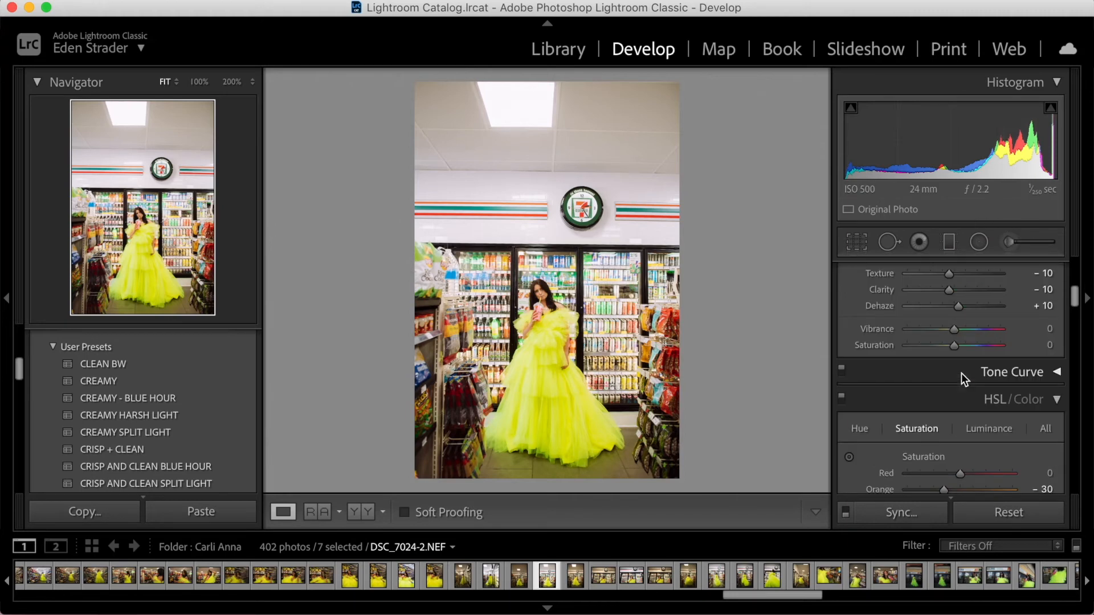
{"action": "left_click_drag", "start_coordinate": [972, 330], "coordinate": [964, 330]}
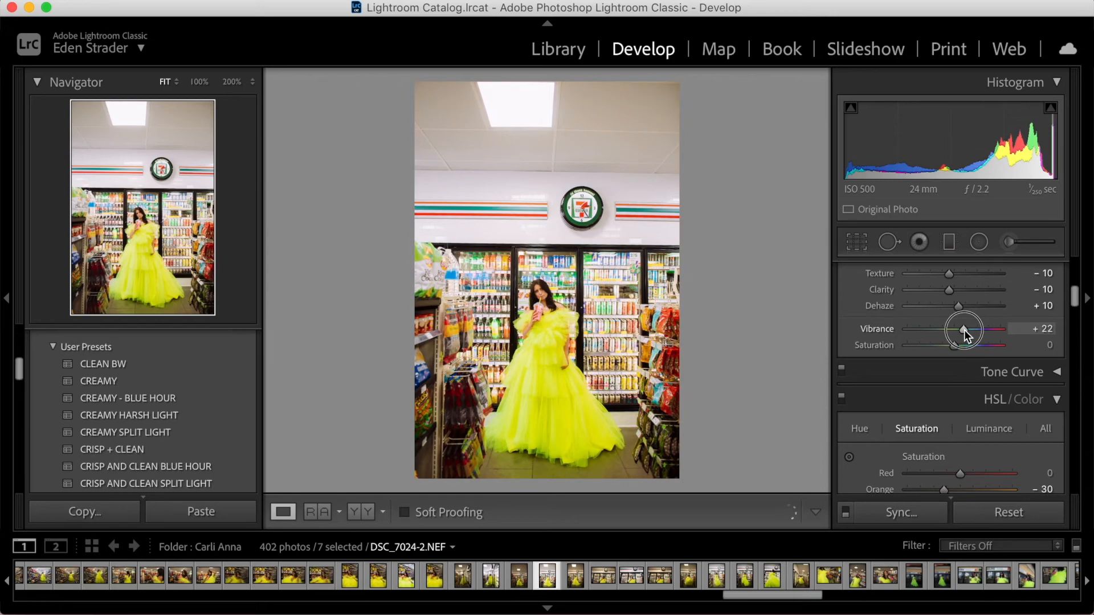
{"action": "scroll", "coordinate": [964, 329], "scroll_direction": "down", "scroll_amount": 6}
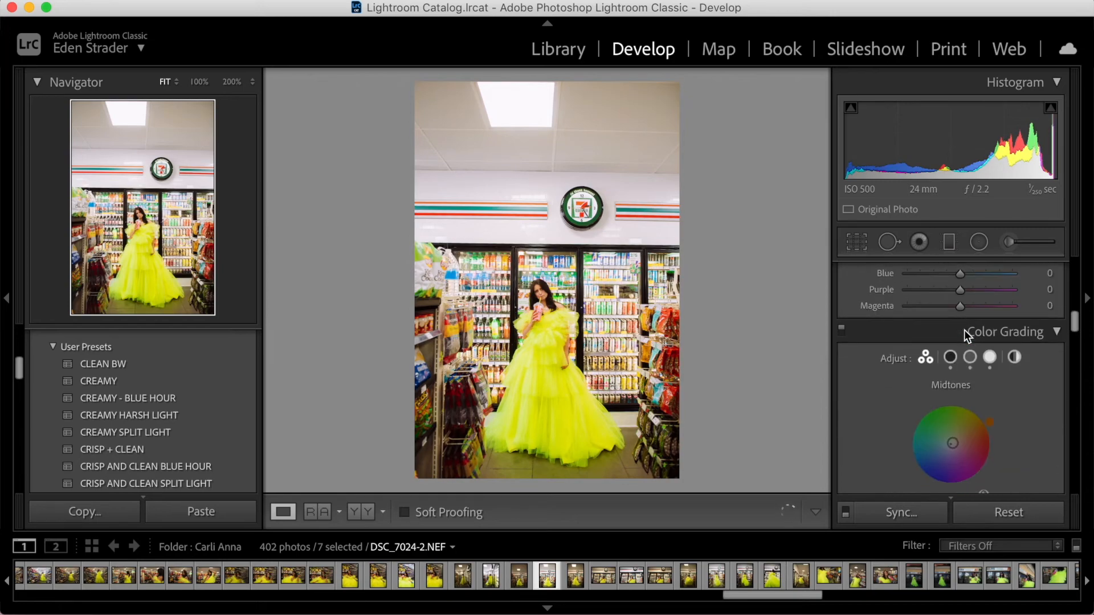
{"action": "left_click", "coordinate": [541, 289]}
{"action": "left_click", "coordinate": [701, 318]}
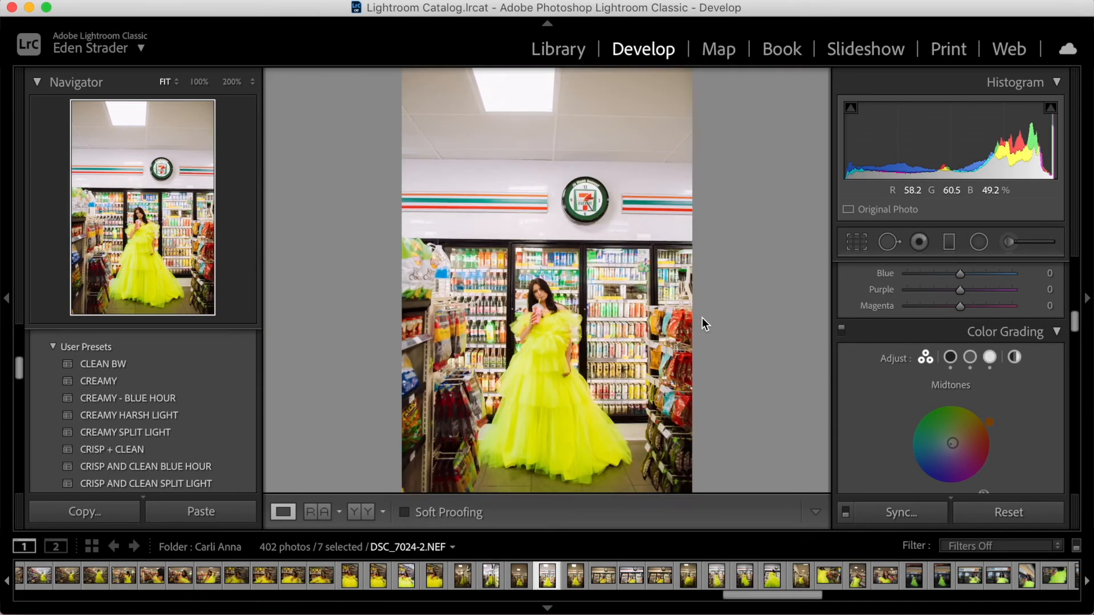
Step: Add a slightly tilted graduated filter over the lower part of the store photo, with Shadows at 0 and Dehaze at 8
{"action": "scroll", "coordinate": [994, 343], "scroll_direction": "up", "scroll_amount": 8}
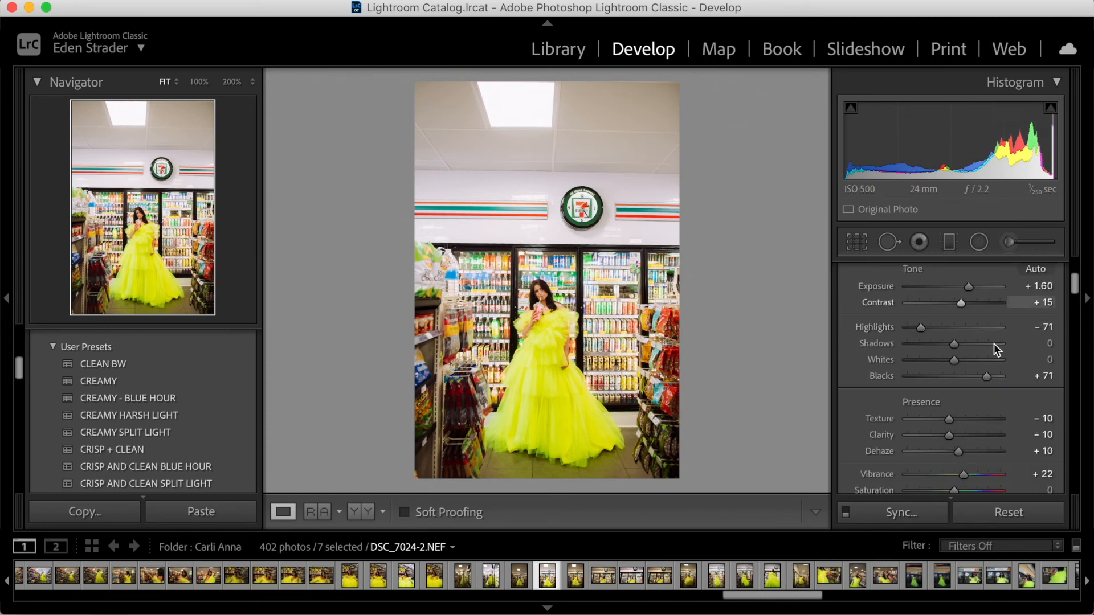
{"action": "left_click", "coordinate": [949, 242]}
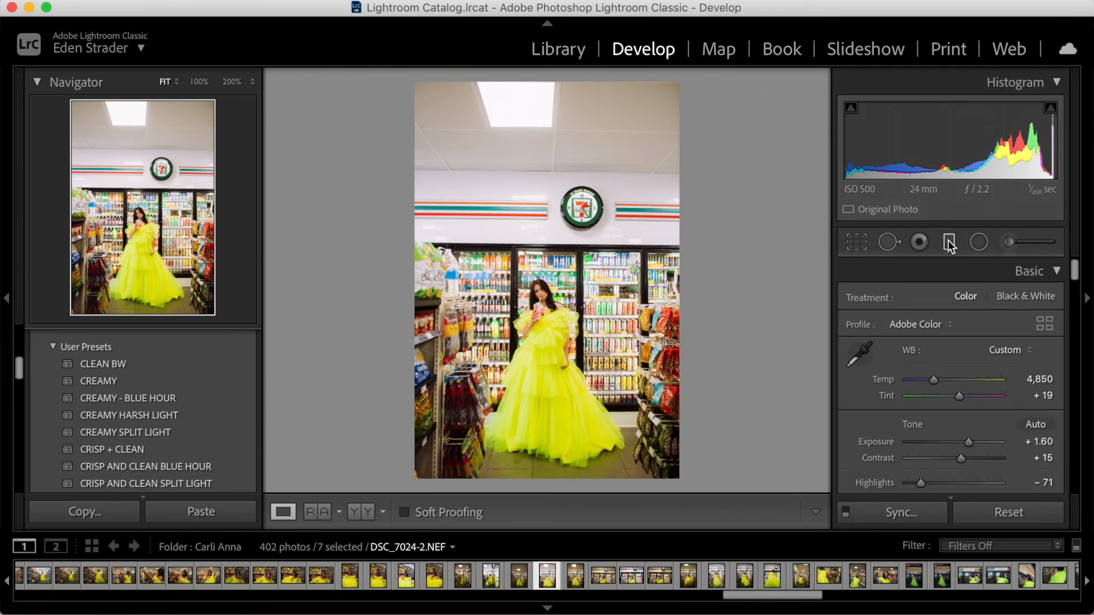
{"action": "left_click_drag", "start_coordinate": [643, 334], "coordinate": [647, 382]}
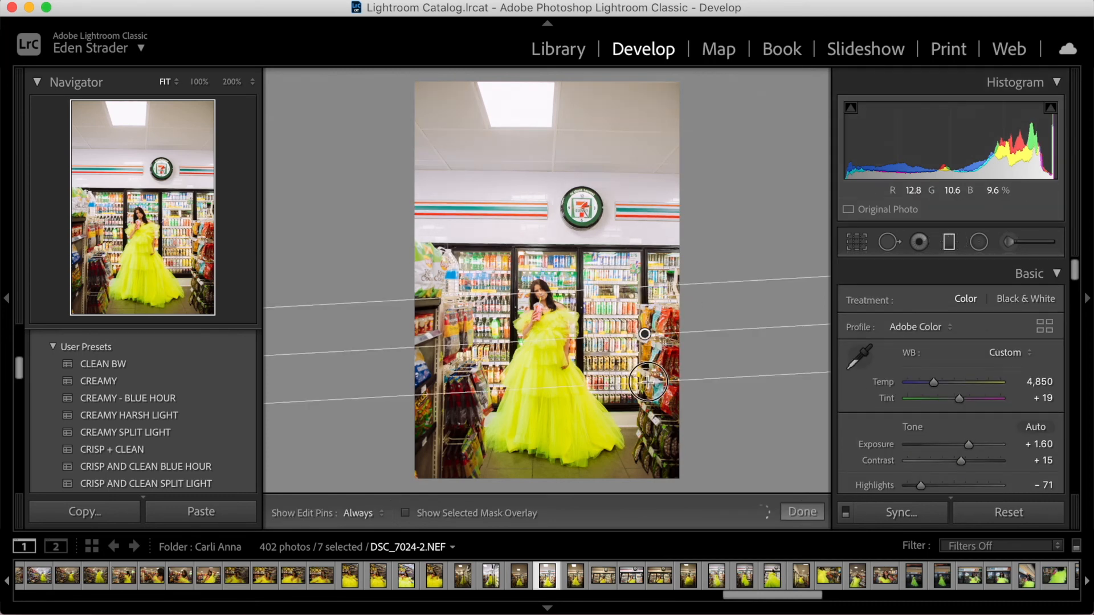
{"action": "double_click", "coordinate": [882, 377]}
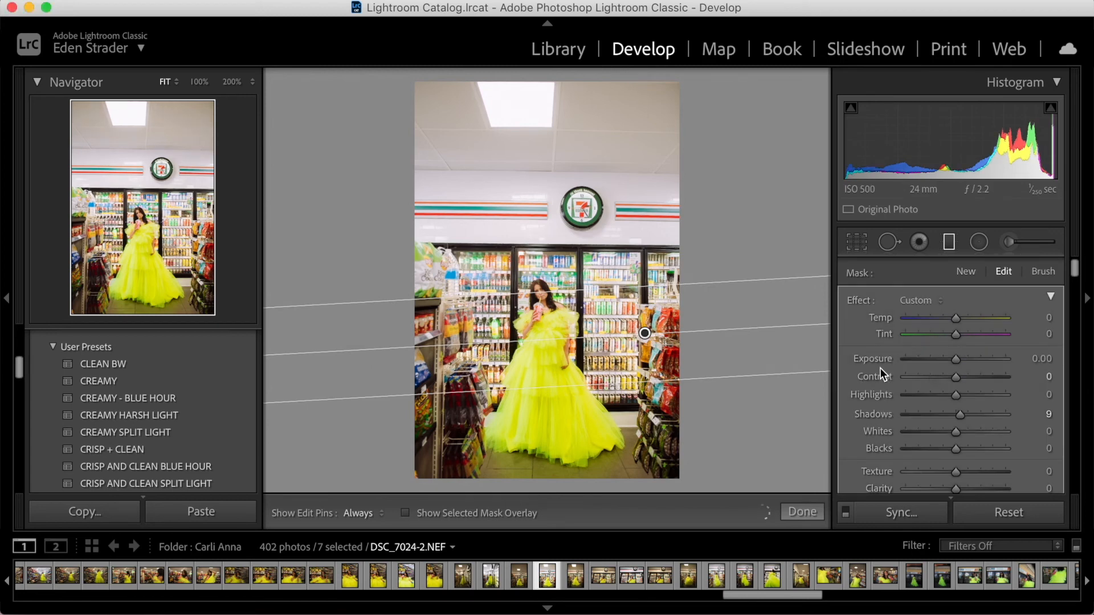
{"action": "double_click", "coordinate": [879, 414]}
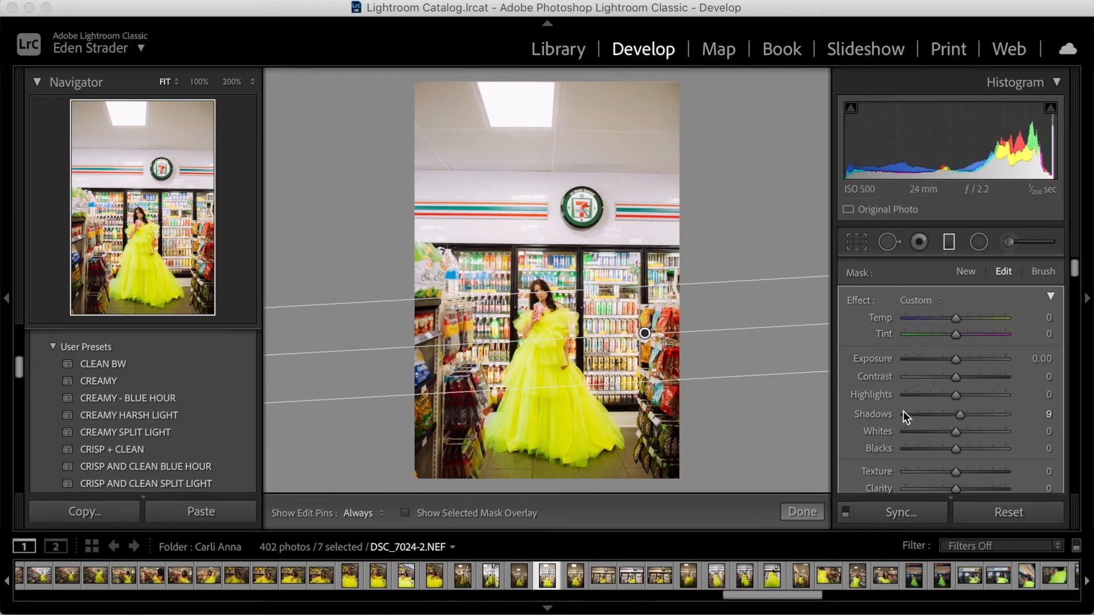
{"action": "scroll", "coordinate": [973, 477], "scroll_direction": "down", "scroll_amount": 2}
{"action": "left_click_drag", "start_coordinate": [958, 454], "coordinate": [964, 455]}
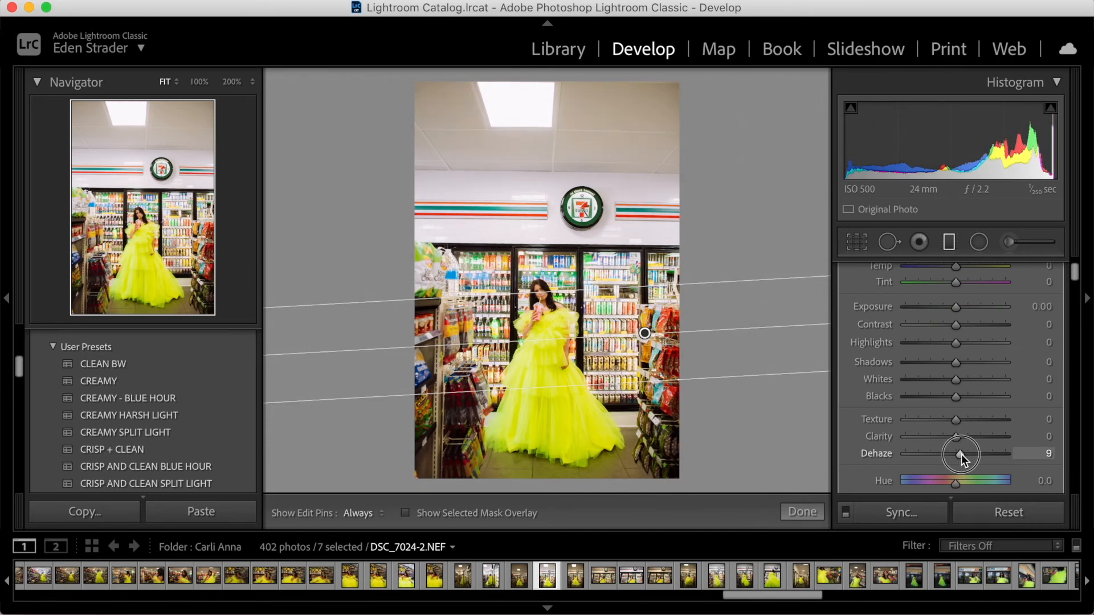
{"action": "left_click", "coordinate": [801, 511]}
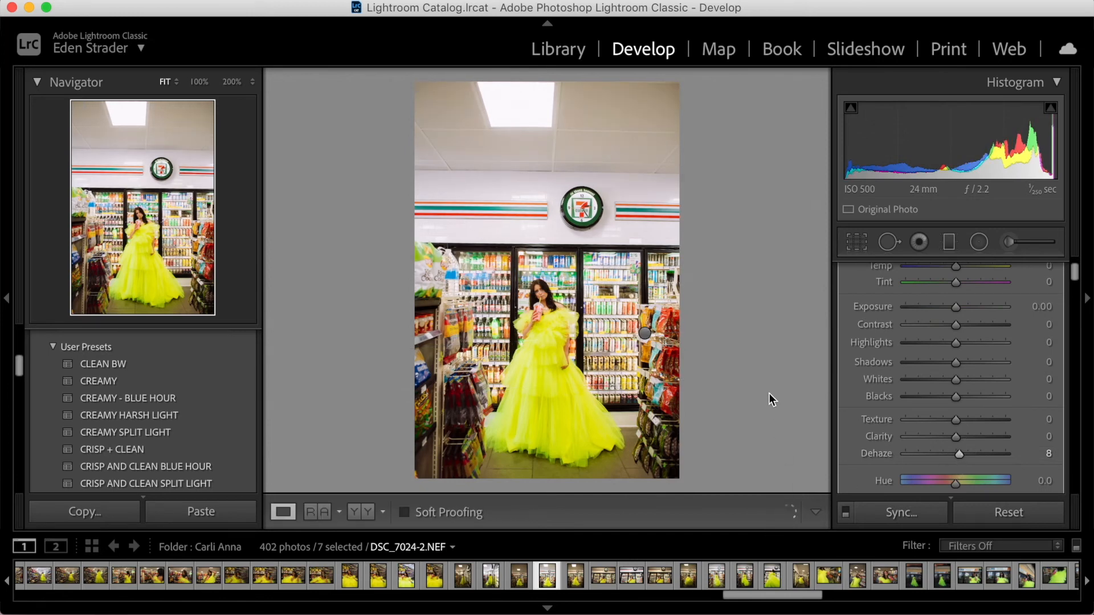
Step: Compare the store photo with its original version and lower its Blacks to +53
{"action": "key", "text": "backslash"}
{"action": "key", "text": "backslash"}
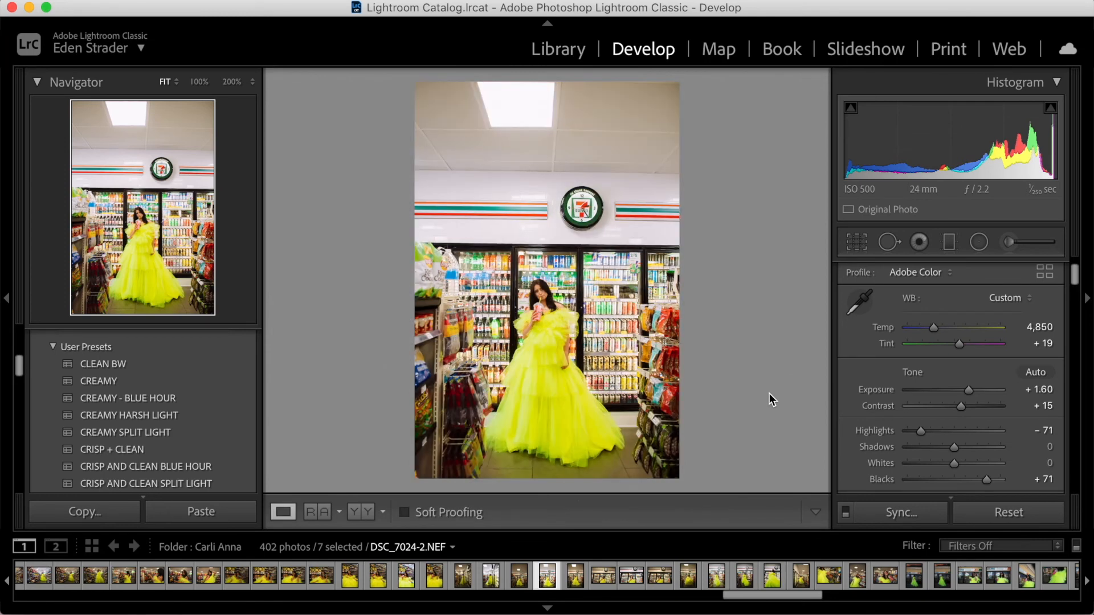
{"action": "scroll", "coordinate": [1027, 290], "scroll_direction": "up", "scroll_amount": 2}
{"action": "scroll", "coordinate": [1028, 290], "scroll_direction": "down", "scroll_amount": 1}
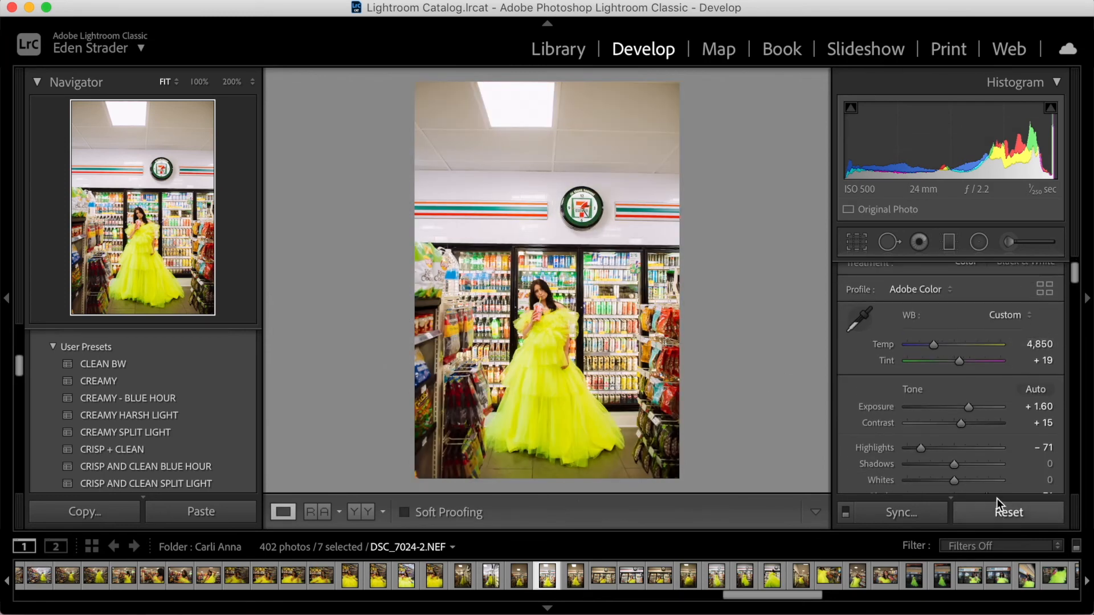
{"action": "scroll", "coordinate": [998, 436], "scroll_direction": "down", "scroll_amount": 4}
{"action": "left_click_drag", "start_coordinate": [977, 400], "coordinate": [978, 401]}
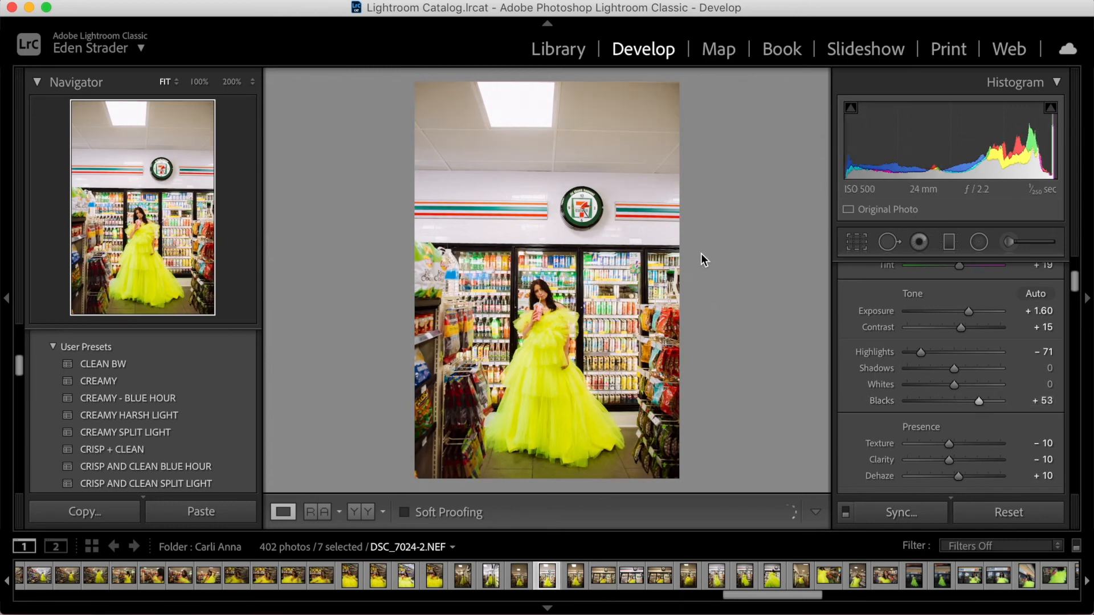
Step: Apply the CREAMY HARSH LIGHT preset to the desert photo DSC_7182-2.NEF and set its Exposure to +1.10
{"action": "key", "text": "Right"}
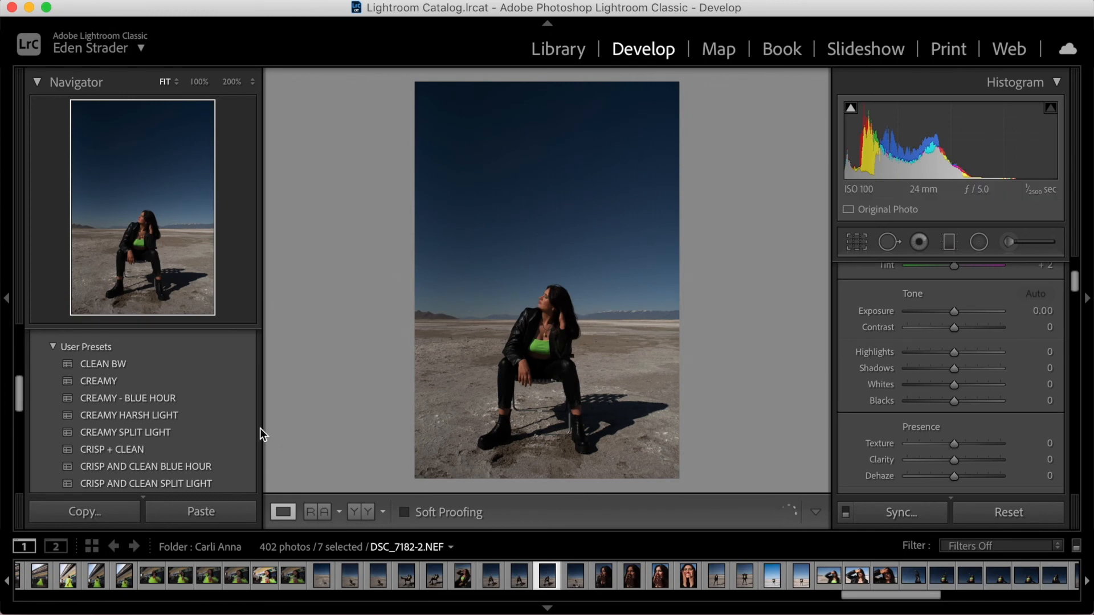
{"action": "left_click", "coordinate": [205, 412]}
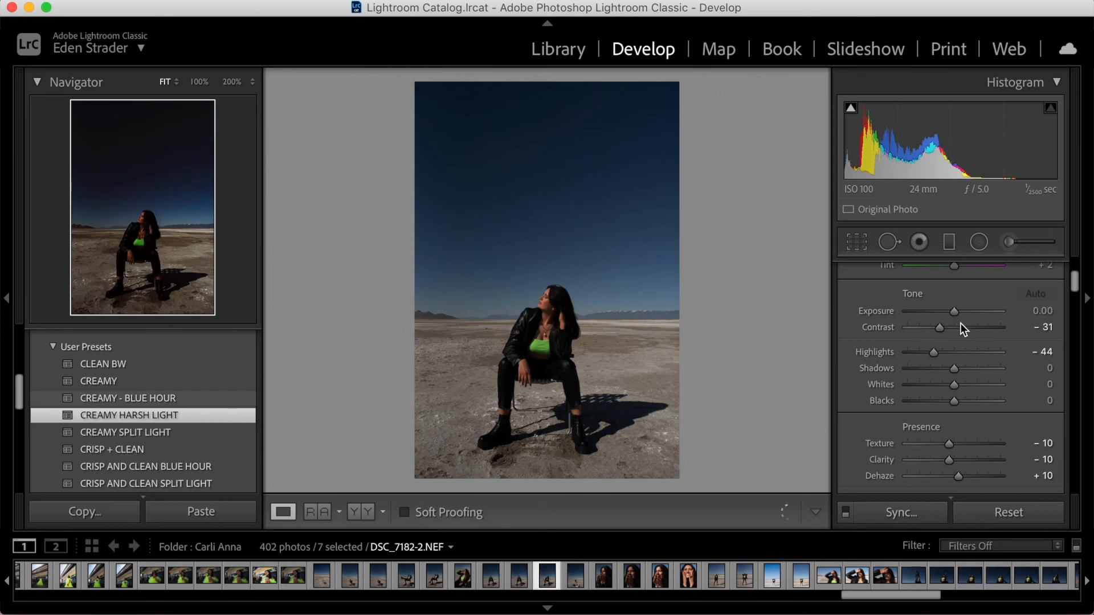
{"action": "scroll", "coordinate": [962, 342], "scroll_direction": "up", "scroll_amount": 3}
{"action": "left_click_drag", "start_coordinate": [953, 430], "coordinate": [963, 432]}
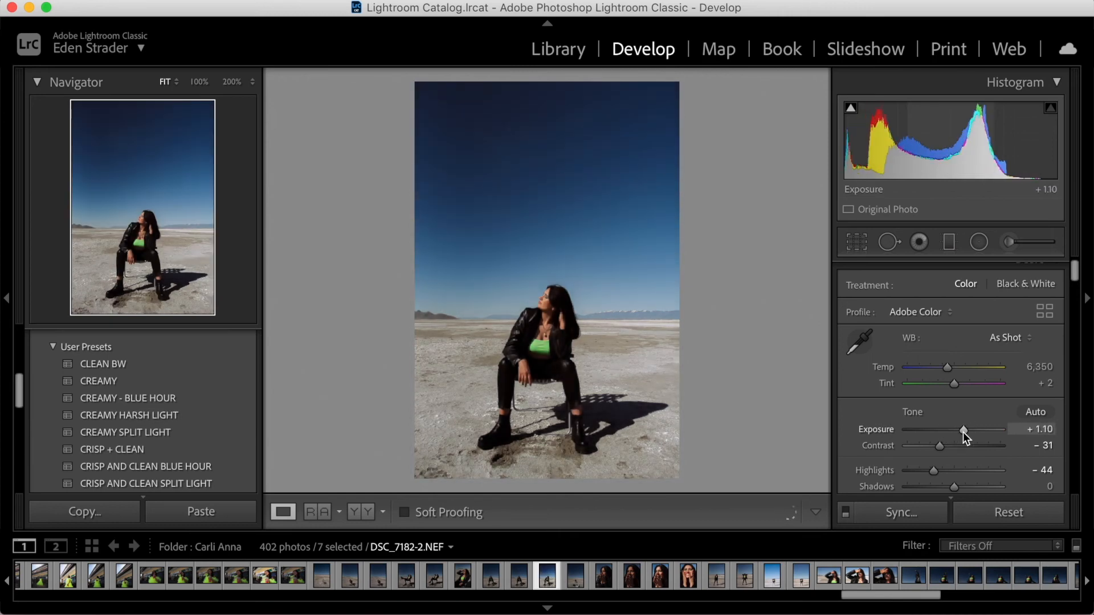
Step: Set the desert photo's Tint to +7 and cool its Temp to 6,150
{"action": "left_click", "coordinate": [956, 385]}
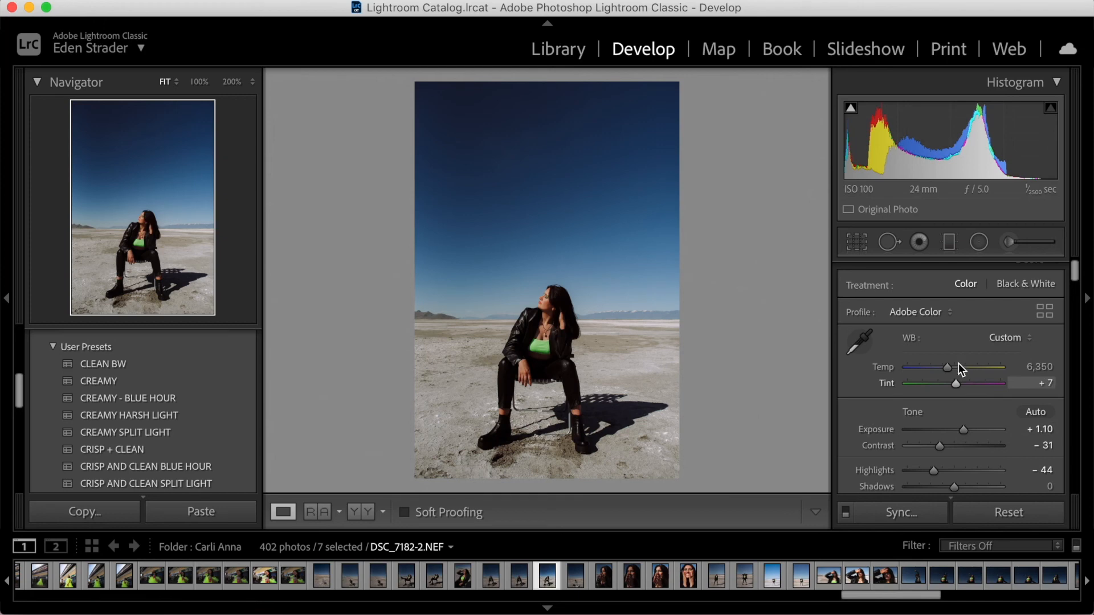
{"action": "key", "text": "Down"}
{"action": "key", "text": "Down"}
{"action": "key", "text": "Down"}
{"action": "key", "text": "Down"}
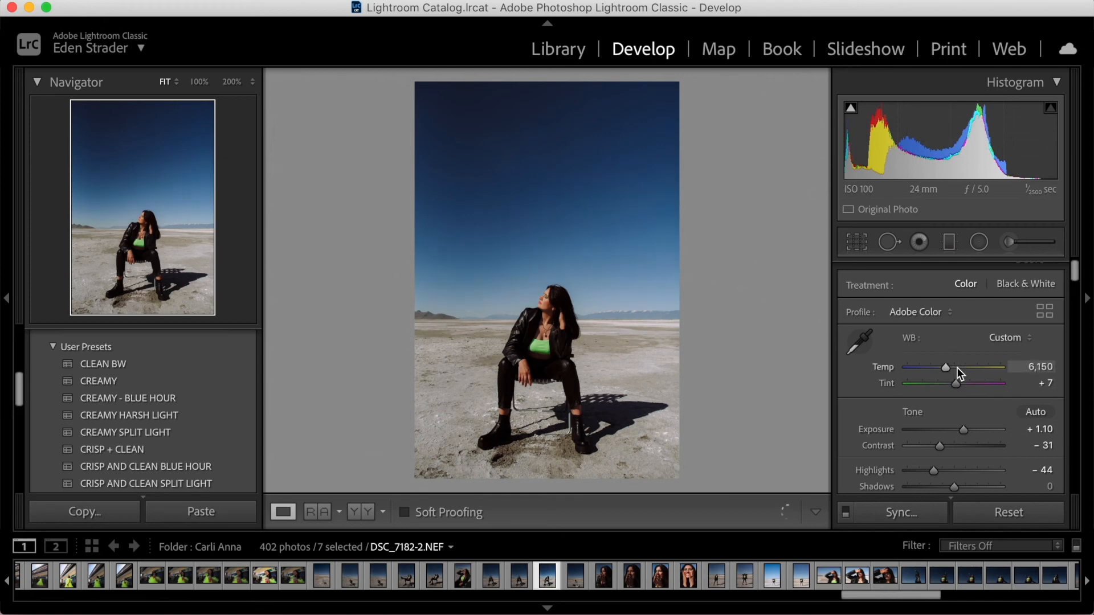
Step: Reset the desert photo's Green, Aqua and Blue saturation to 0 and compare the result with the original
{"action": "scroll", "coordinate": [958, 368], "scroll_direction": "down", "scroll_amount": 10}
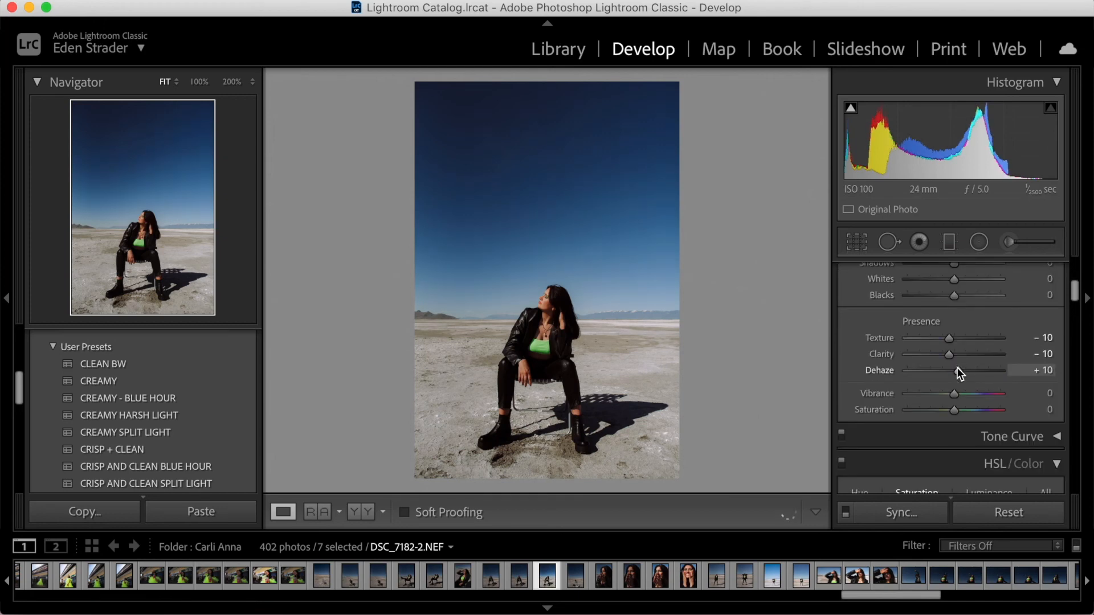
{"action": "double_click", "coordinate": [875, 336]}
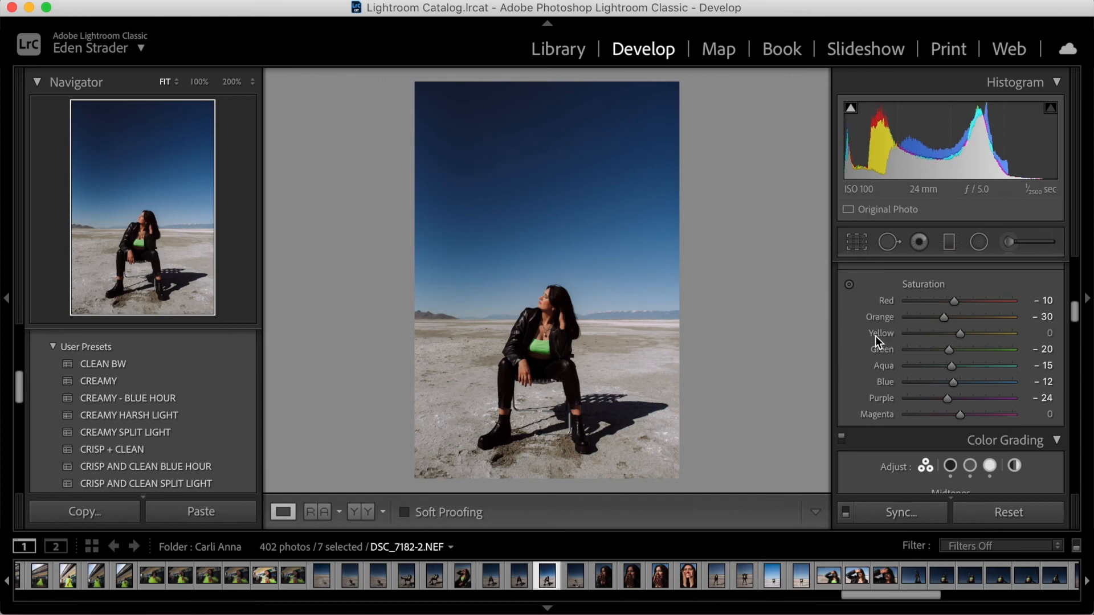
{"action": "double_click", "coordinate": [876, 353]}
{"action": "double_click", "coordinate": [880, 385]}
{"action": "double_click", "coordinate": [886, 367]}
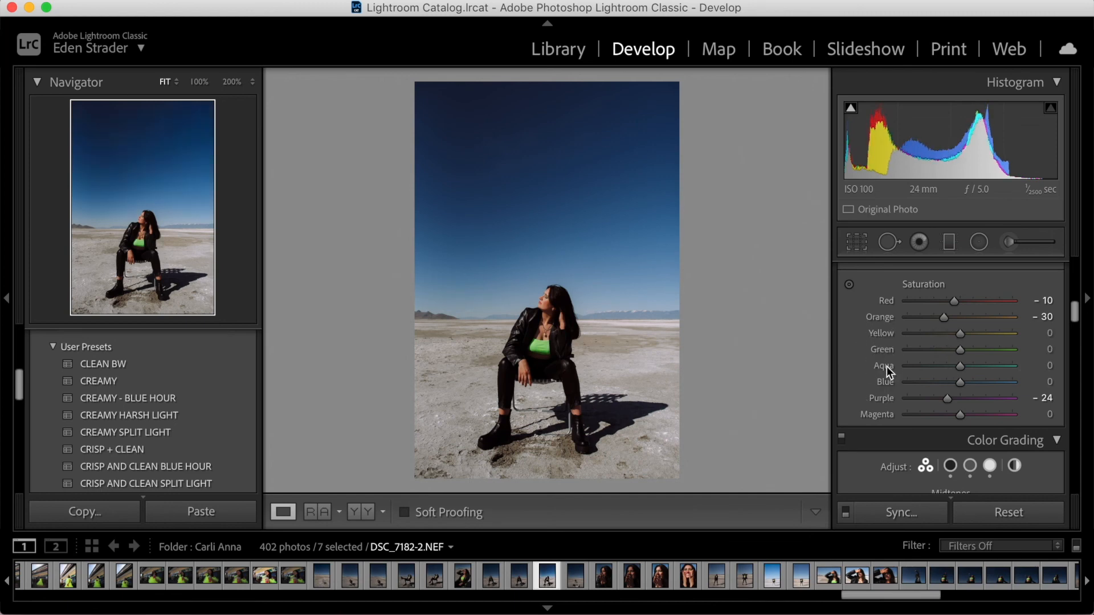
{"action": "key", "text": "backslash"}
{"action": "key", "text": "backslash"}
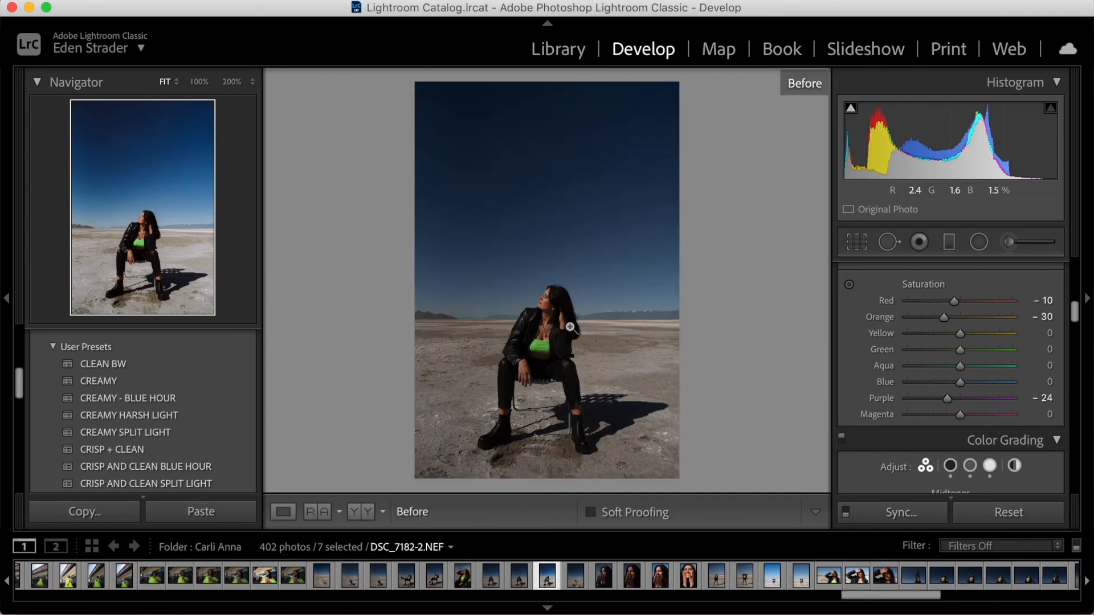
{"action": "left_click", "coordinate": [544, 319]}
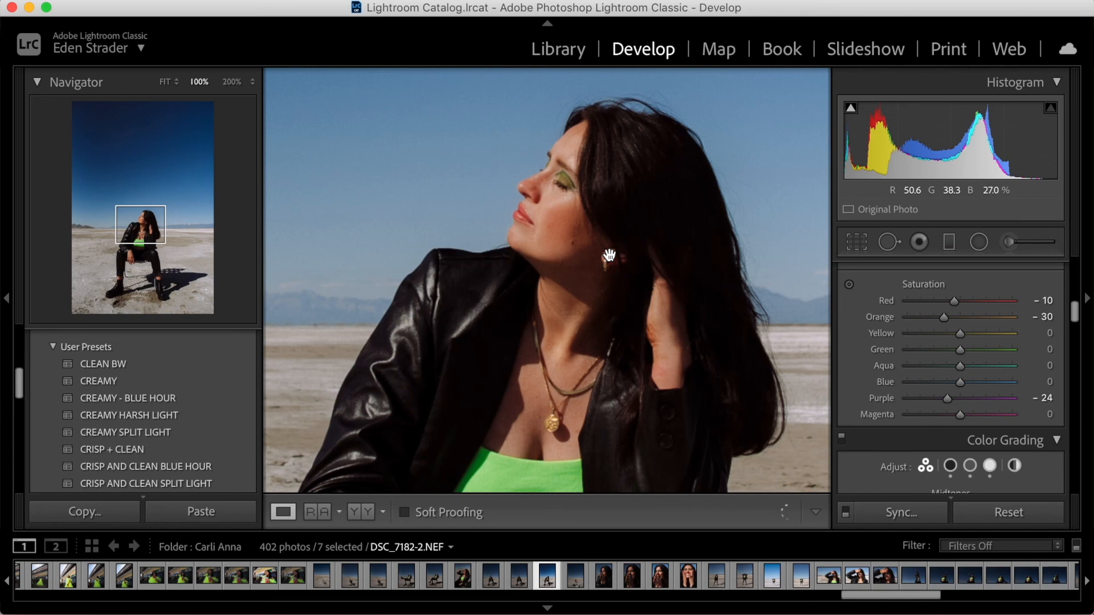
{"action": "left_click", "coordinate": [610, 255]}
Step: Reduce the desert photo's Tint to +5 and compare it with the unedited version
{"action": "scroll", "coordinate": [960, 419], "scroll_direction": "up", "scroll_amount": 5}
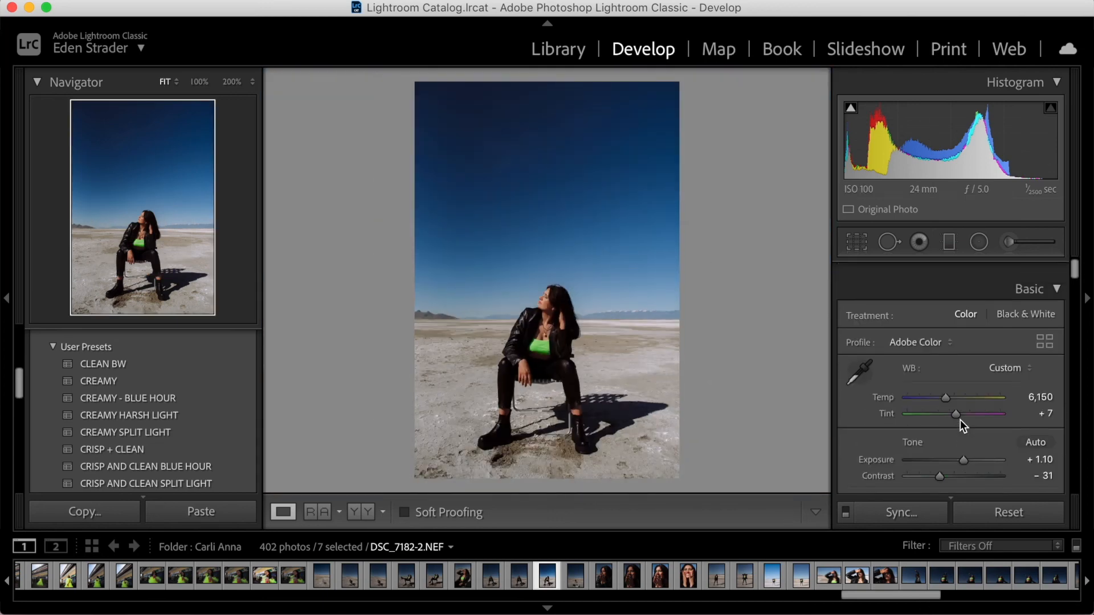
{"action": "scroll", "coordinate": [960, 419], "scroll_direction": "down", "scroll_amount": 1}
{"action": "left_click", "coordinate": [1040, 394]}
{"action": "key", "text": "Down"}
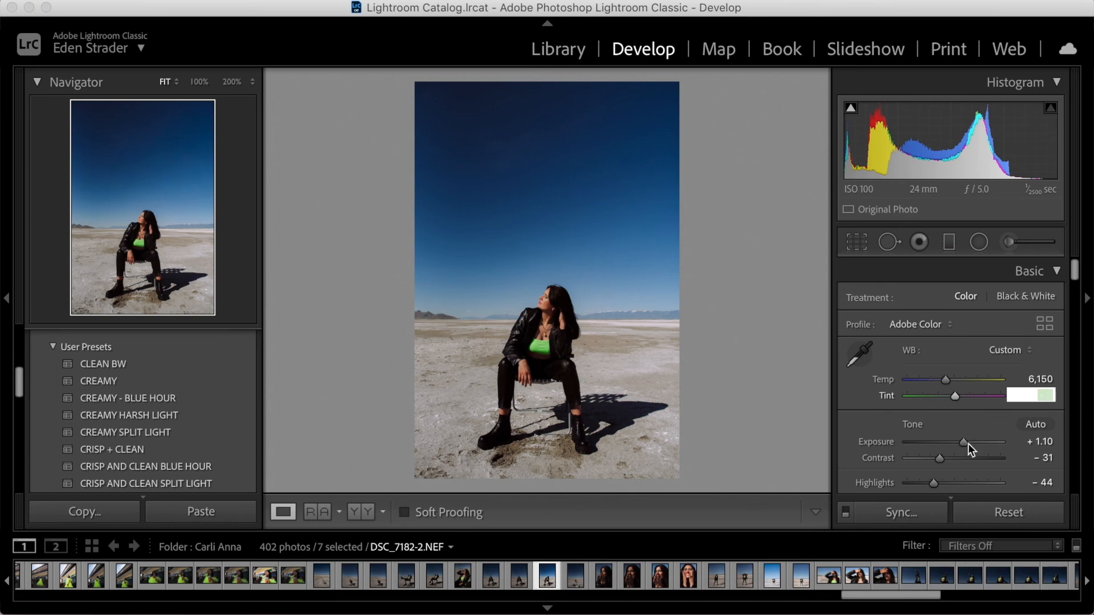
{"action": "key", "text": "Return"}
{"action": "key", "text": "backslash"}
{"action": "key", "text": "backslash"}
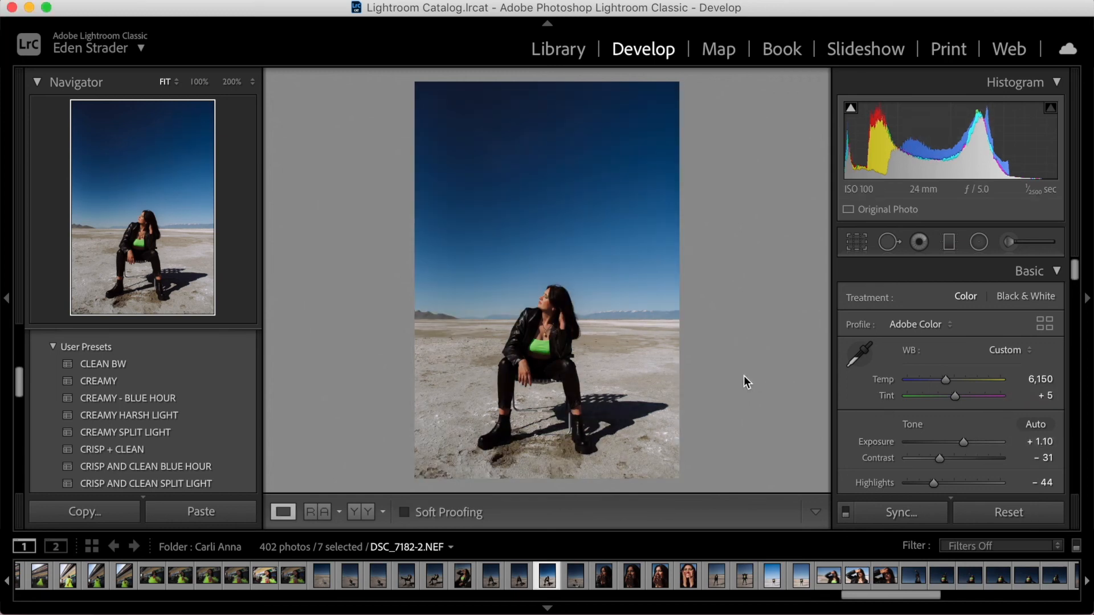